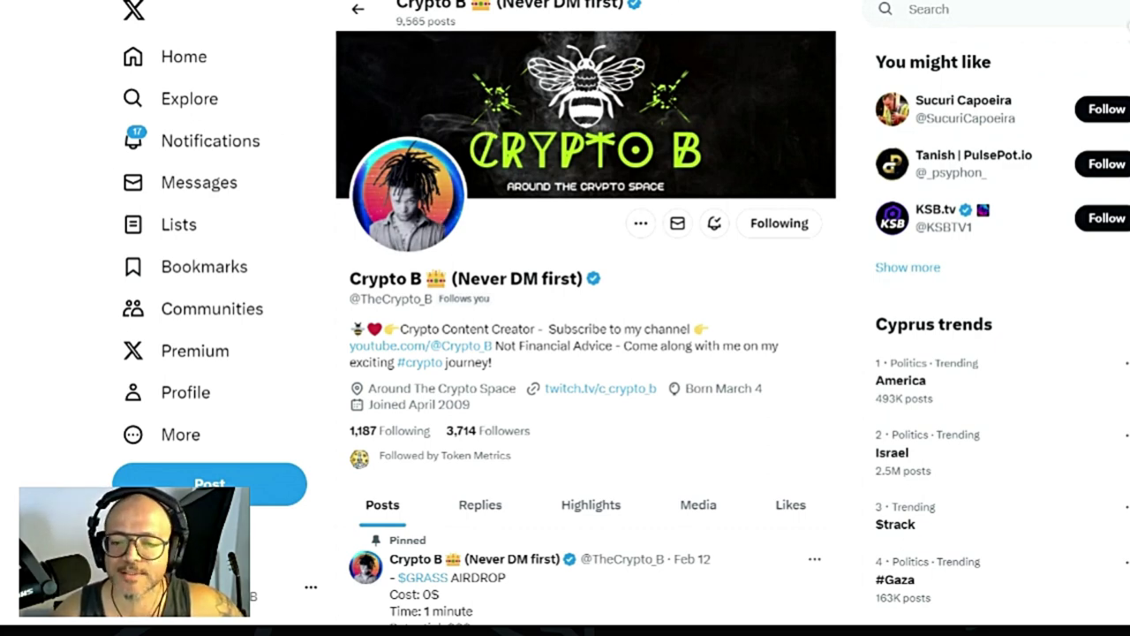
# Look through the profile's posts on X, including the reposted HAVA airdrop opt-in and the pinned $GRASS airdrop post
pyautogui.scroll(-10, 587, 318)
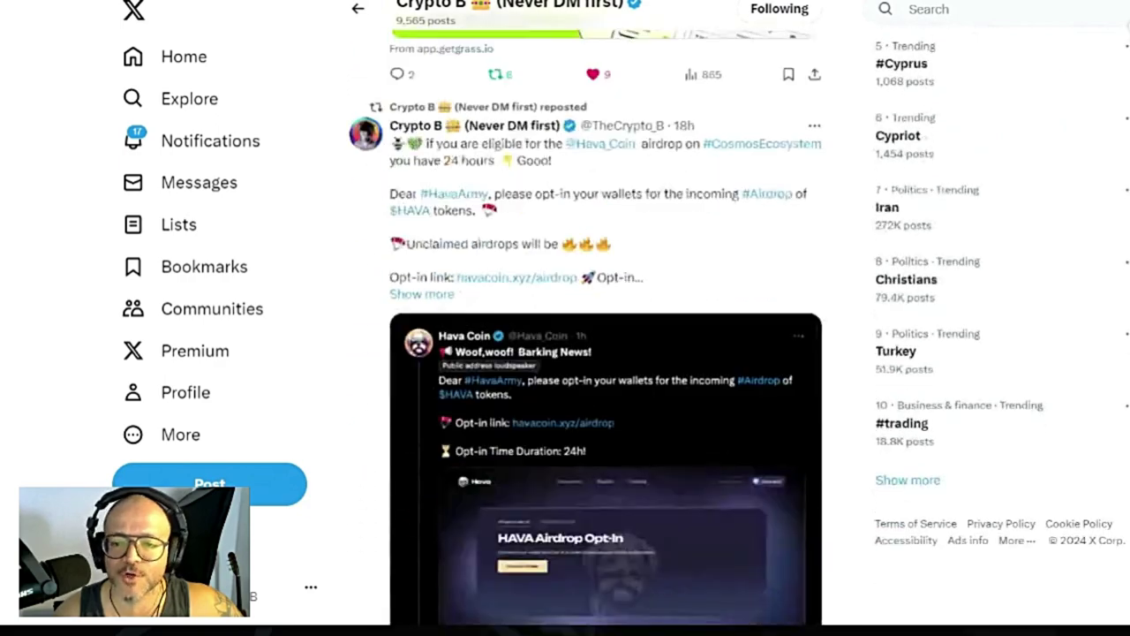
pyautogui.scroll(-5, 609, 309)
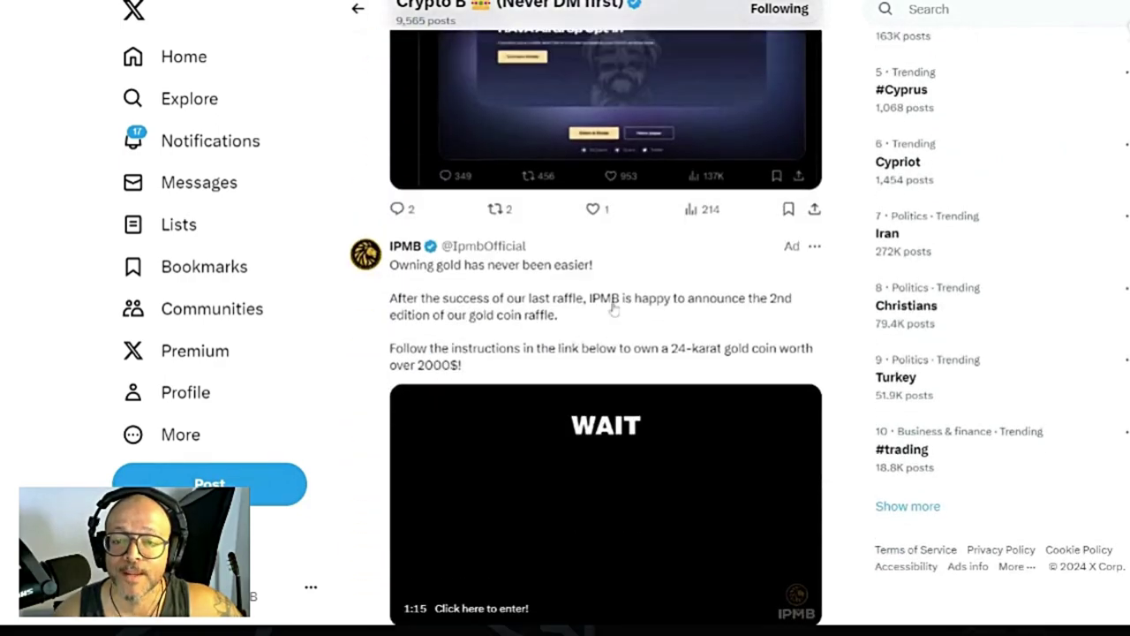
pyautogui.scroll(3, 609, 314)
pyautogui.scroll(2, 609, 313)
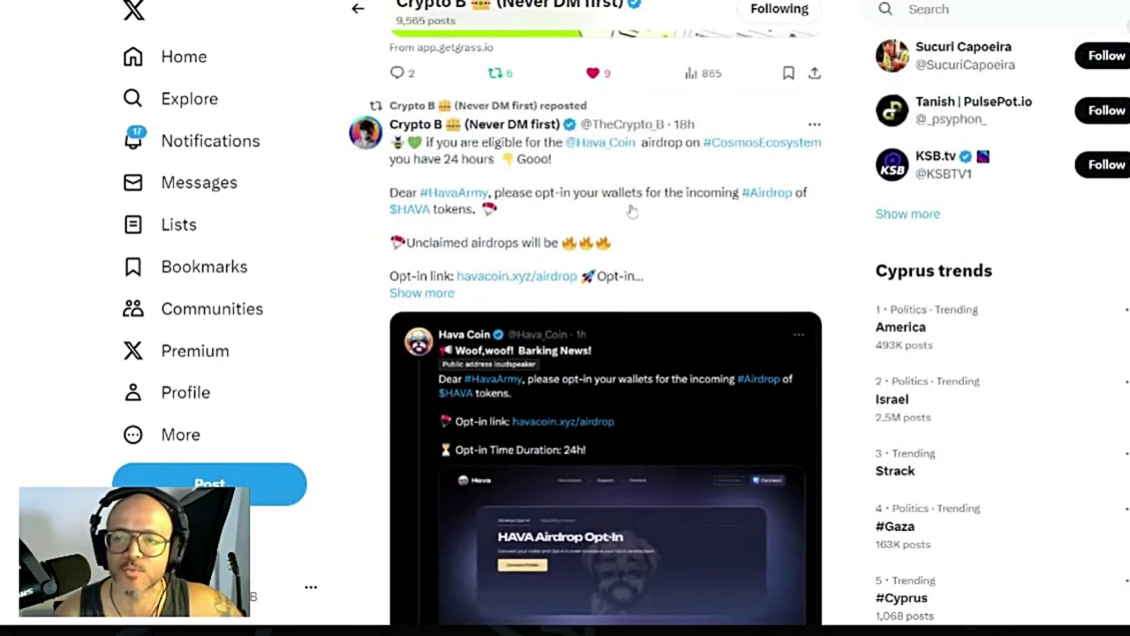
pyautogui.scroll(-1, 645, 210)
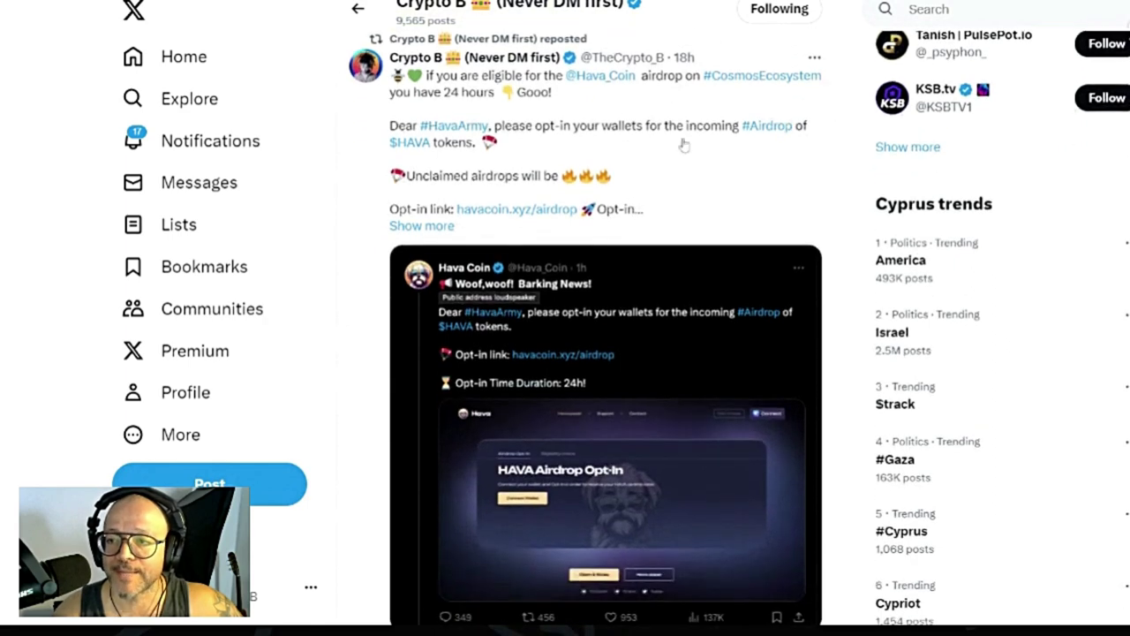
pyautogui.scroll(-1, 661, 195)
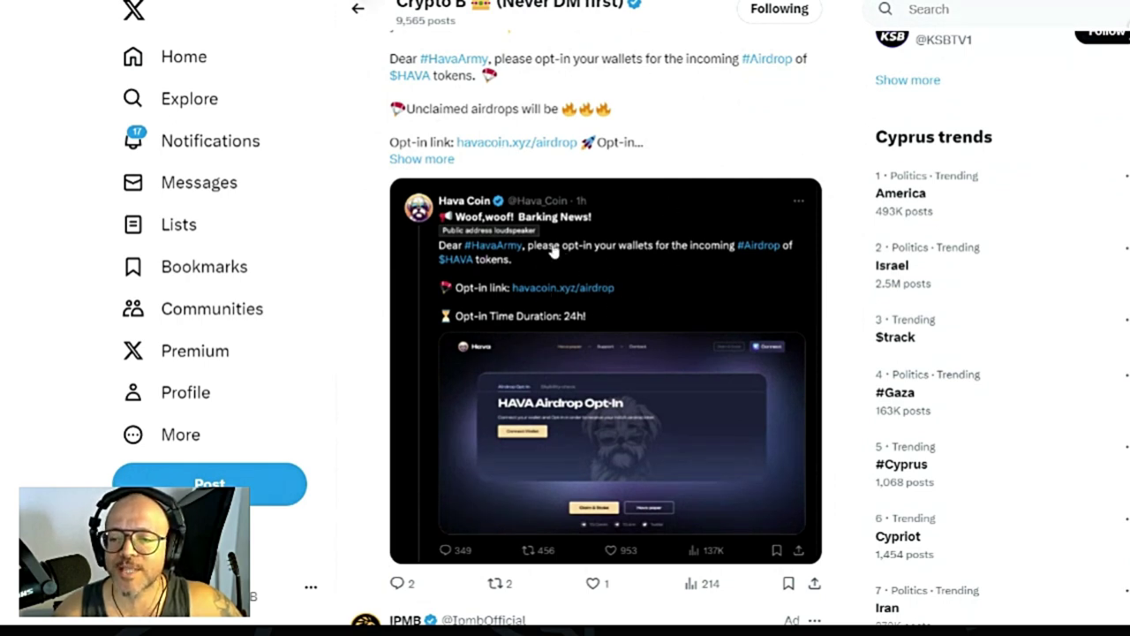
pyautogui.scroll(-1, 616, 271)
pyautogui.scroll(-1, 616, 271)
pyautogui.scroll(3, 605, 171)
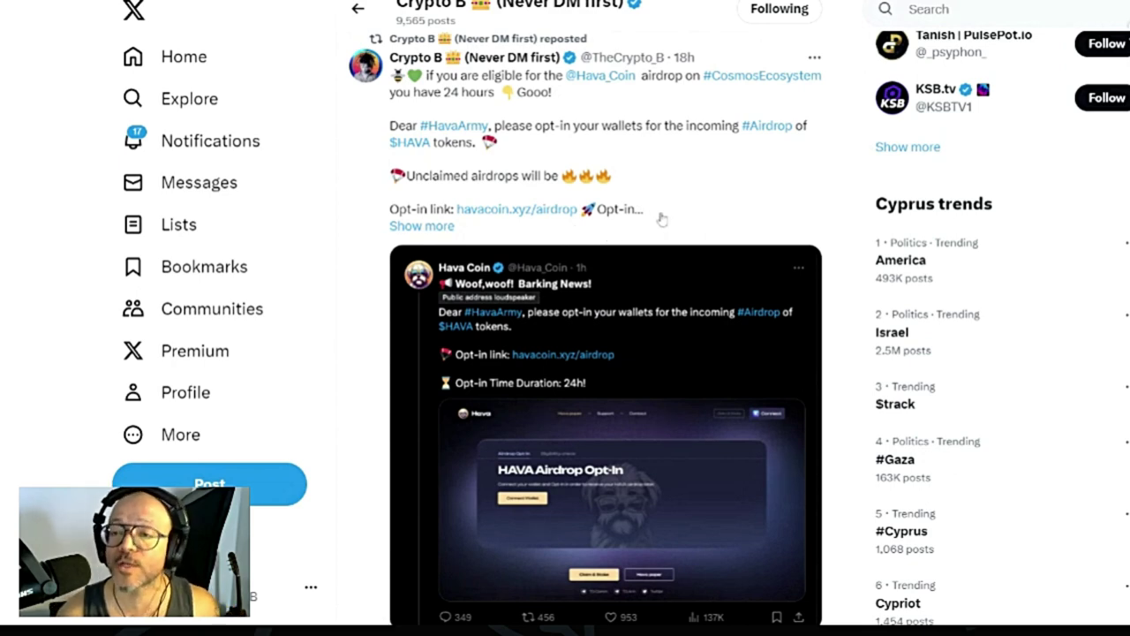
pyautogui.scroll(-3, 627, 240)
pyautogui.scroll(15, 627, 245)
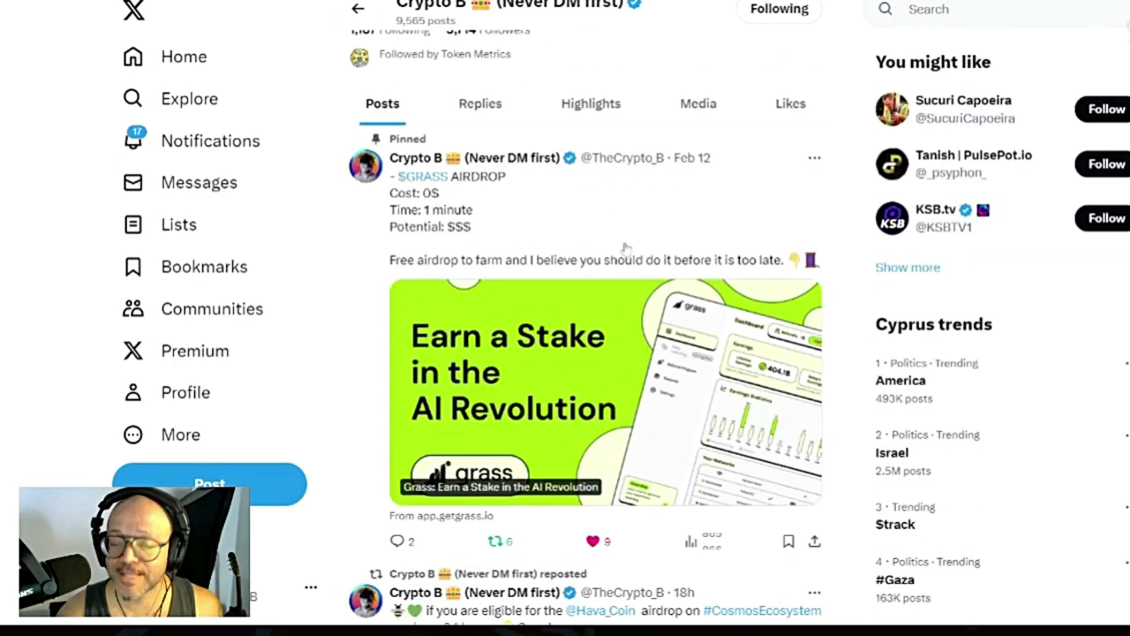
pyautogui.scroll(2, 549, 252)
pyautogui.scroll(3, 550, 252)
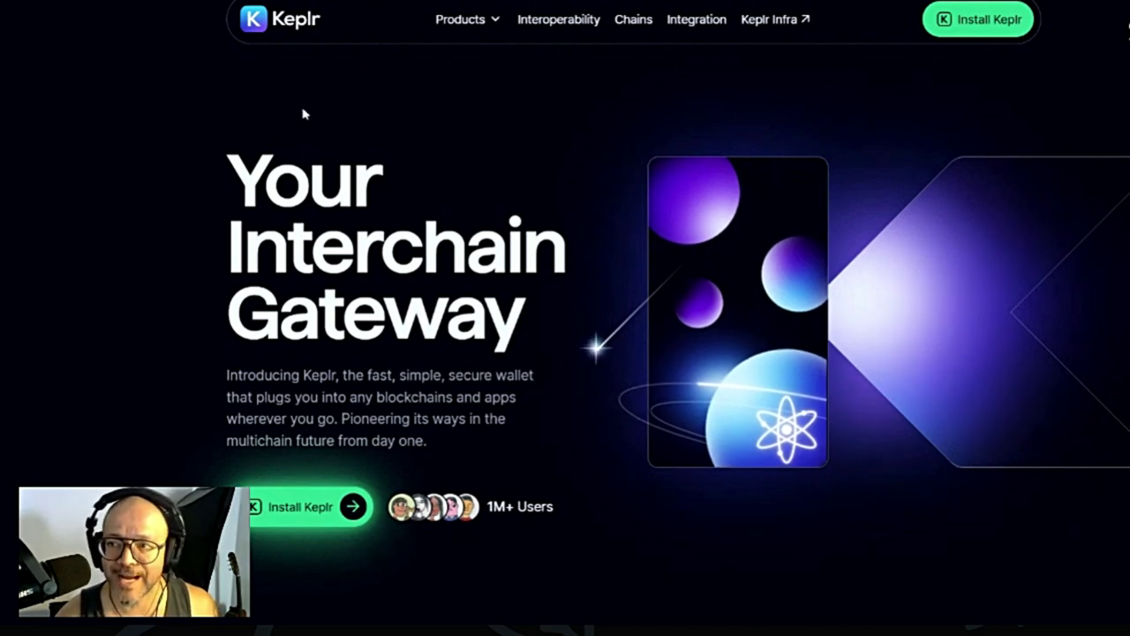
# Look over the Keplr homepage, including its mobile app and dashboard sections, and return to its beginning
pyautogui.scroll(-10, 588, 206)
pyautogui.scroll(-10, 586, 217)
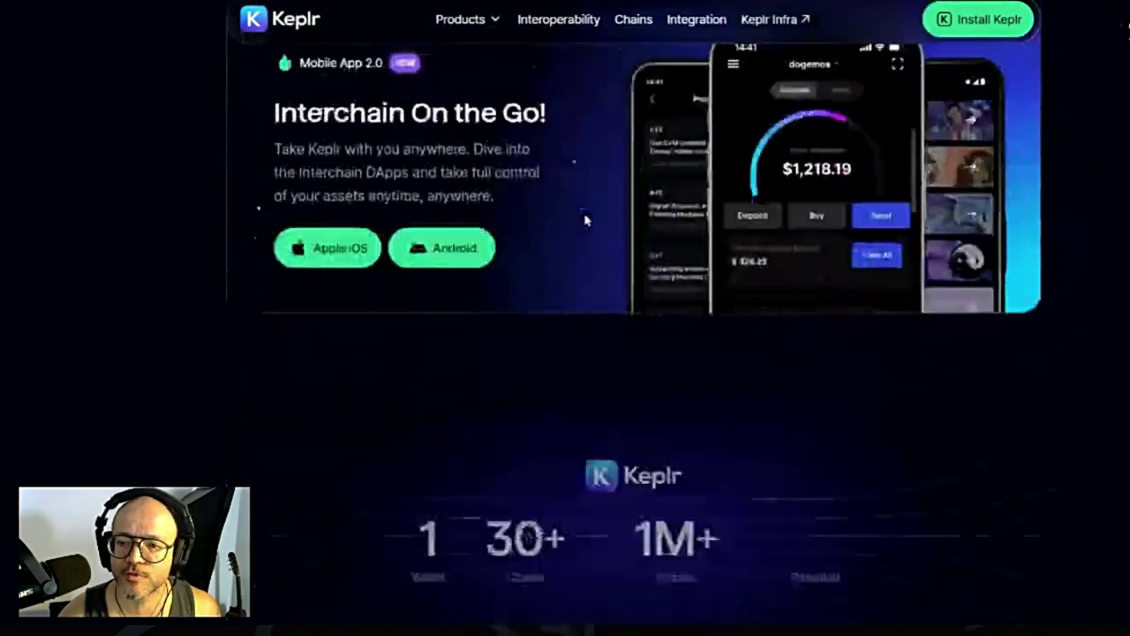
pyautogui.scroll(-10, 508, 273)
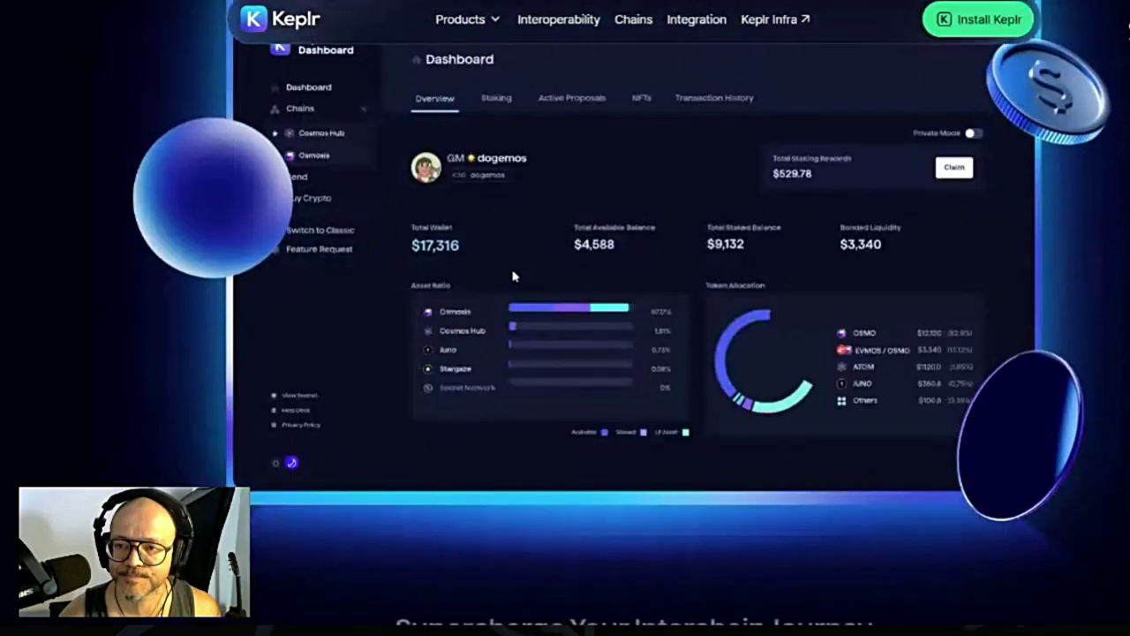
pyautogui.scroll(20, 521, 247)
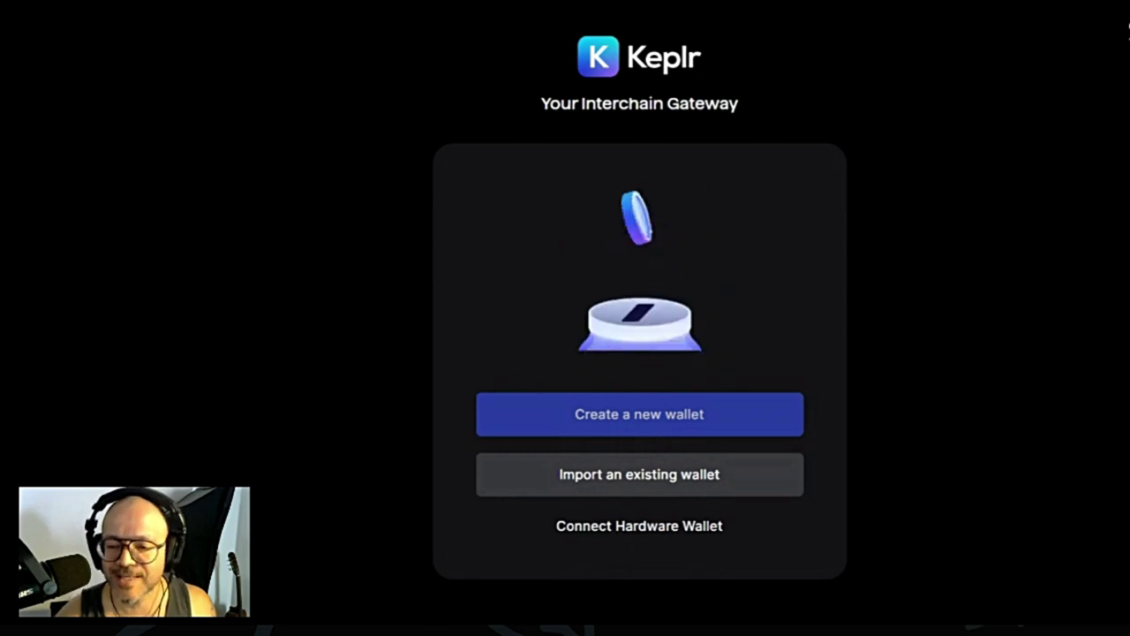
# Create a new Keplr wallet with a new recovery phrase and fill in the wallet name
pyautogui.click(656, 424)
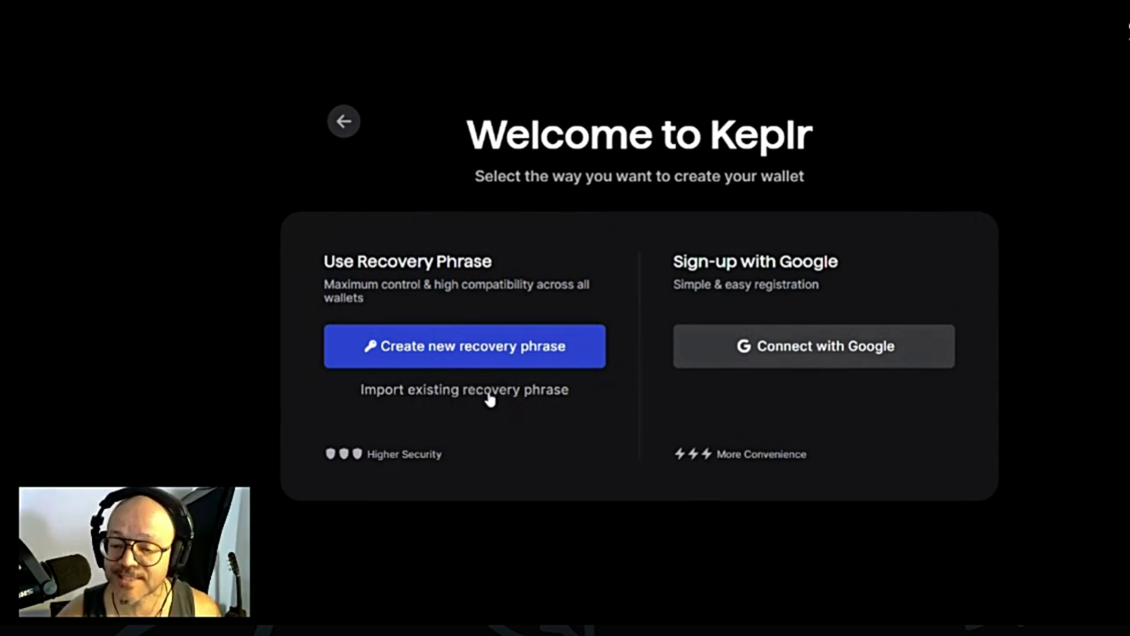
pyautogui.click(439, 345)
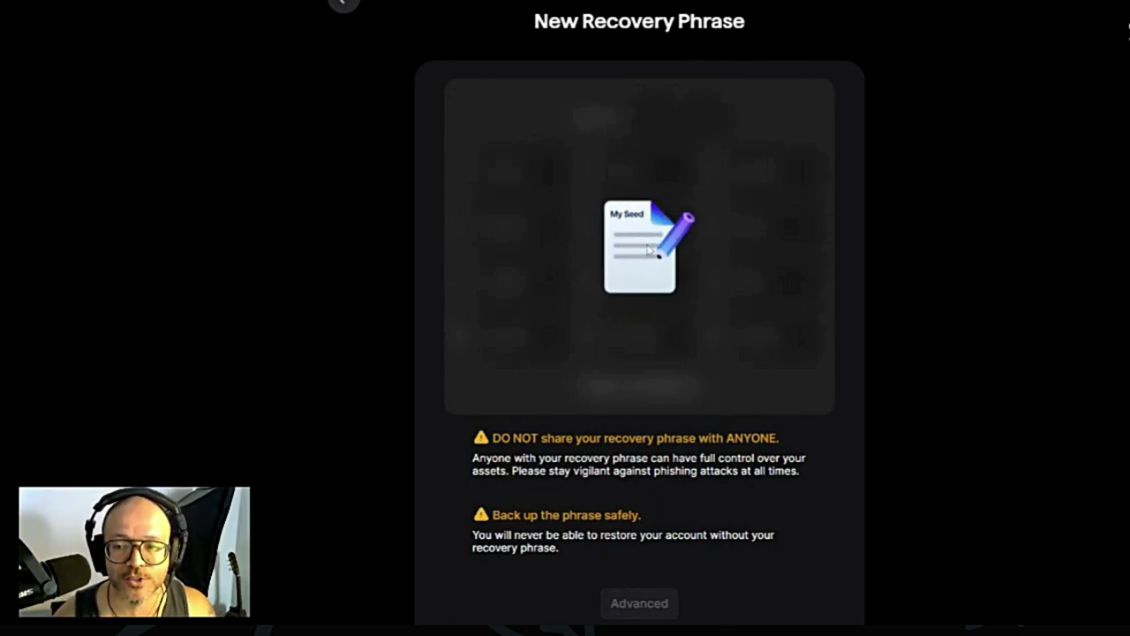
pyautogui.scroll(-1, 520, 553)
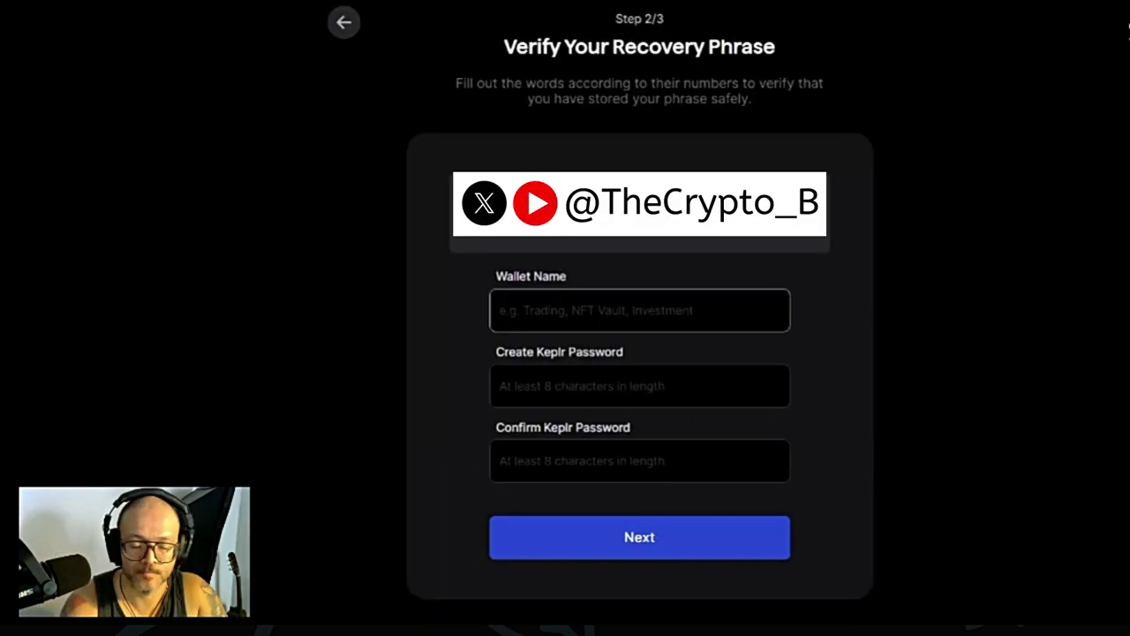
pyautogui.write('W')
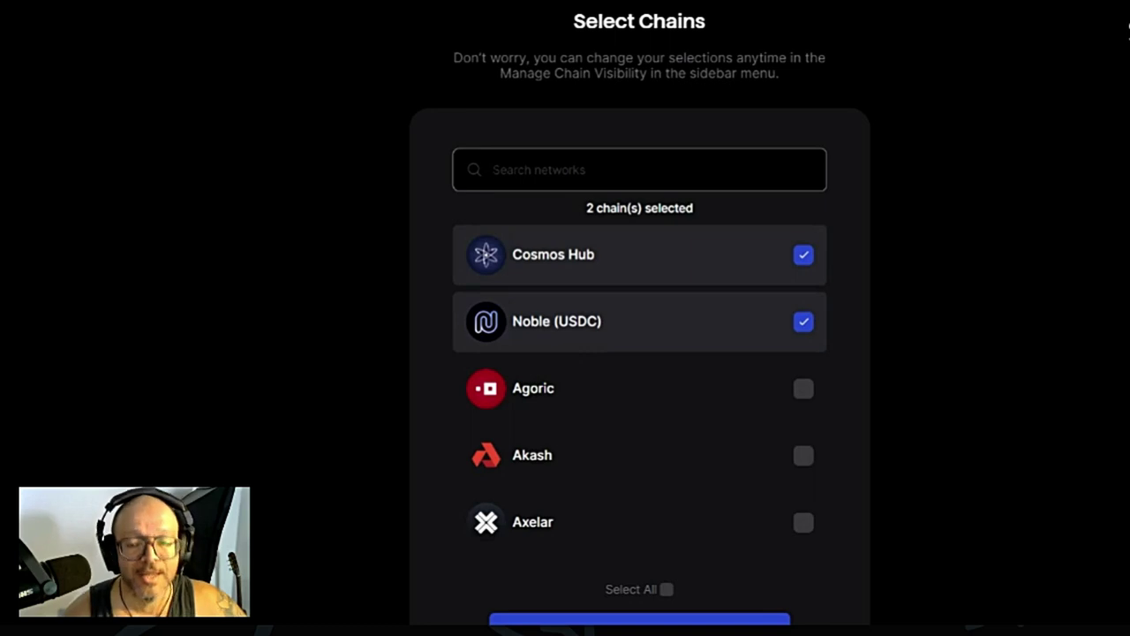
# Review the available networks and add Axelar and Celestia to the selected chains
pyautogui.scroll(-12, 610, 414)
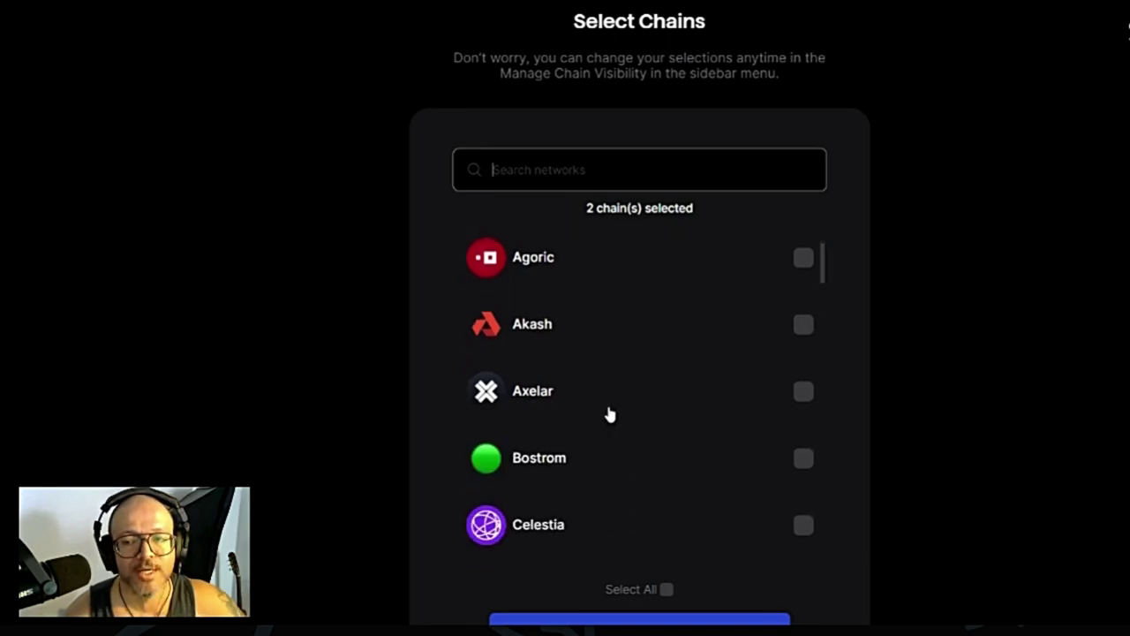
pyautogui.scroll(12, 653, 451)
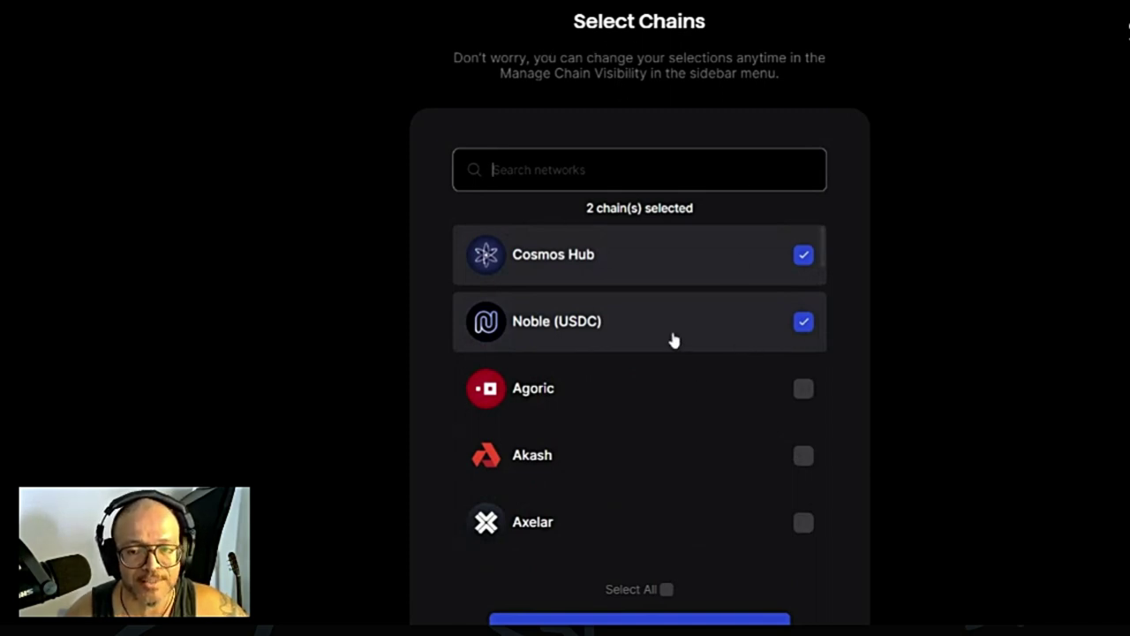
pyautogui.scroll(-1, 671, 341)
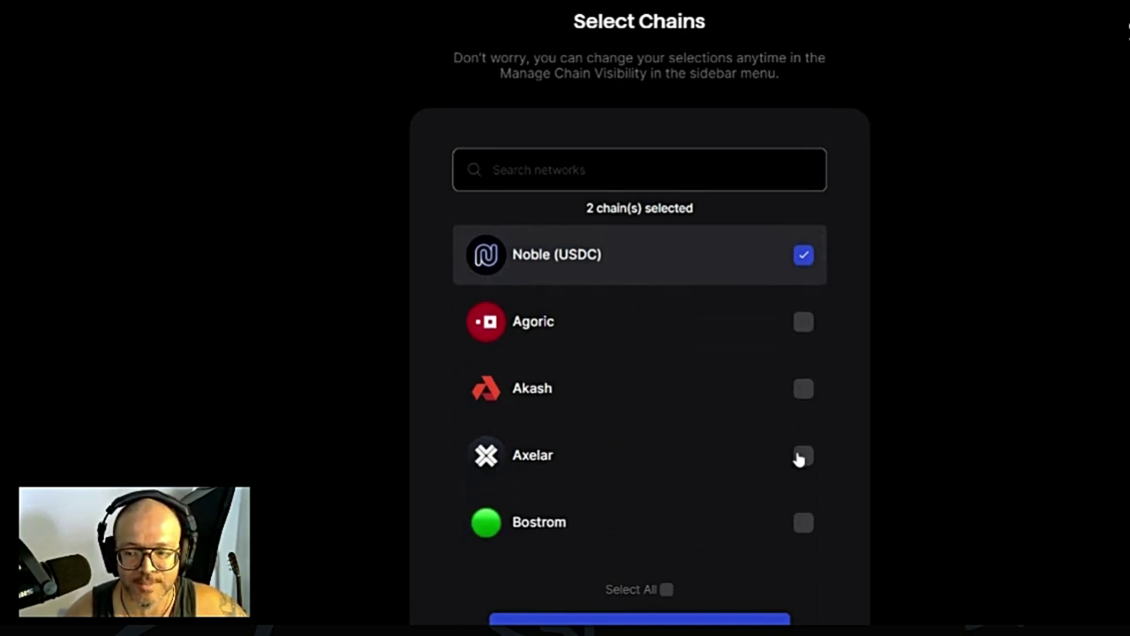
pyautogui.click(803, 456)
pyautogui.scroll(-3, 646, 456)
pyautogui.click(804, 389)
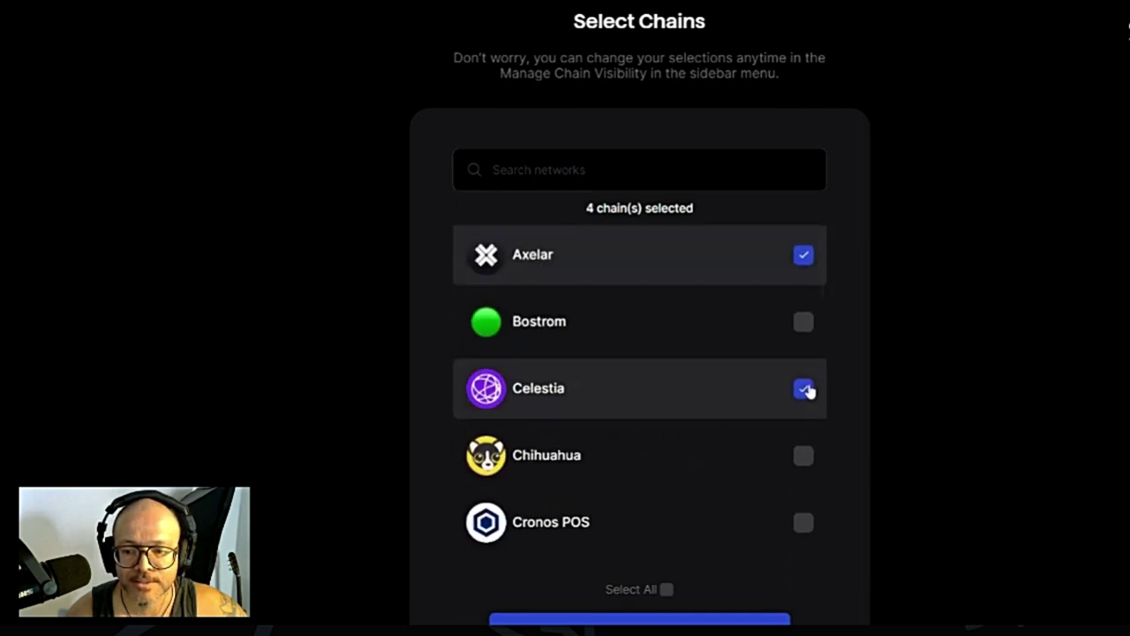
# Add Dymension and Injective to the selected chains
pyautogui.scroll(-4, 744, 396)
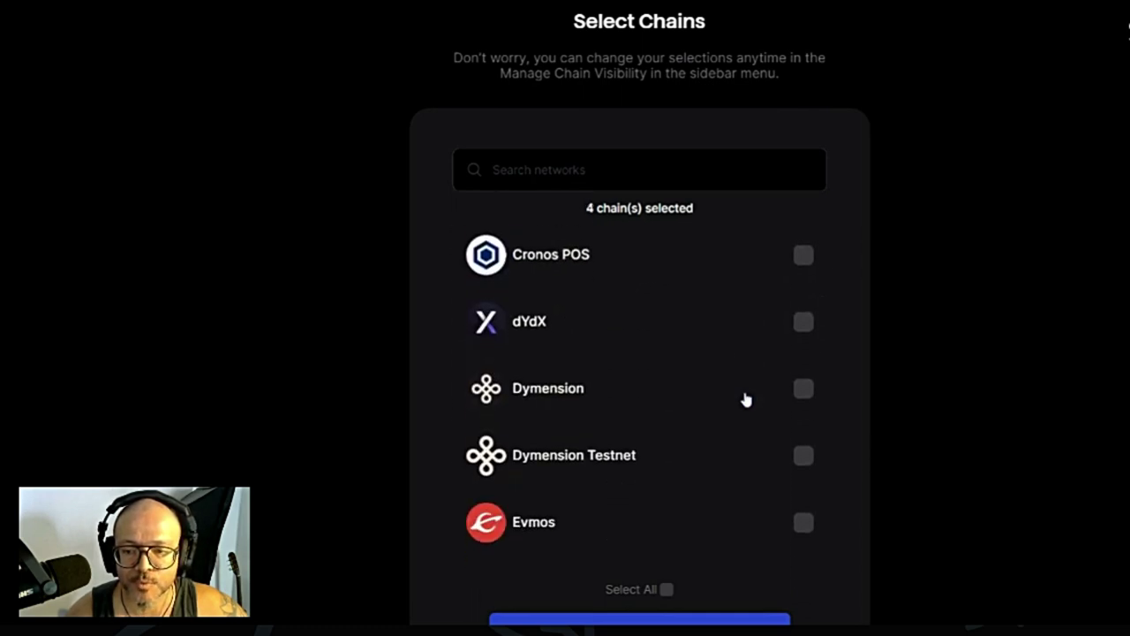
pyautogui.click(803, 390)
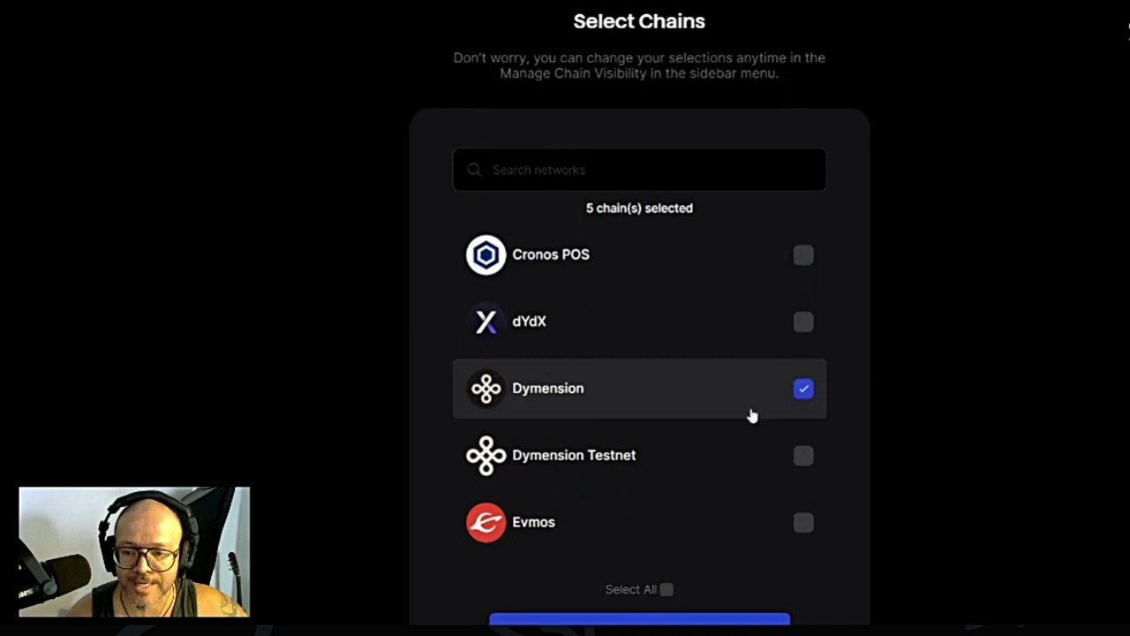
pyautogui.scroll(-7, 751, 415)
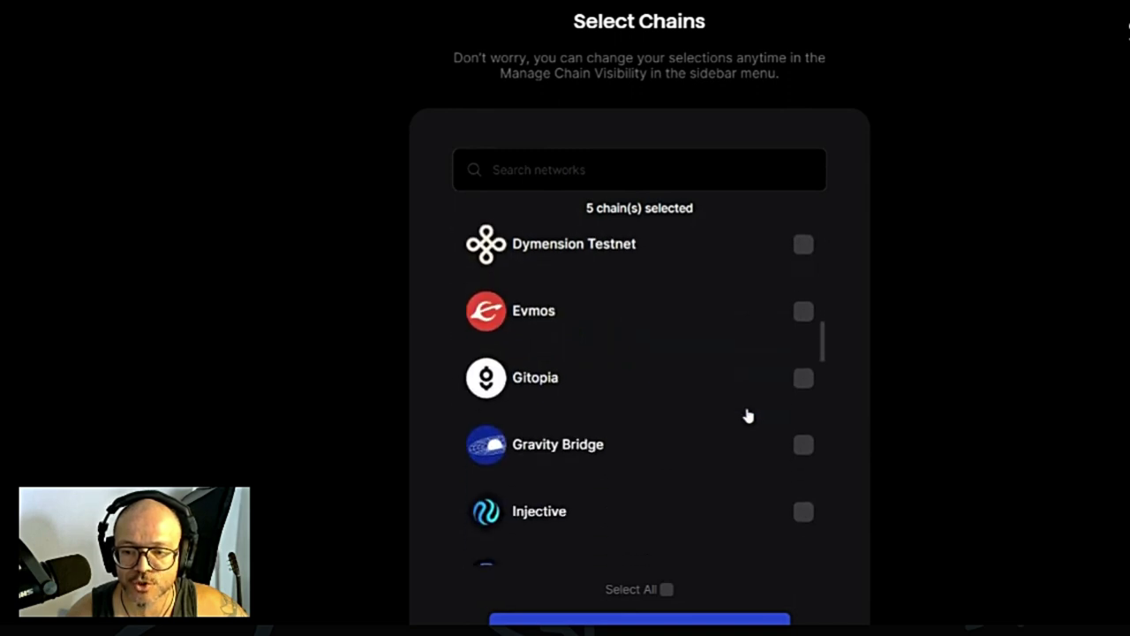
pyautogui.click(804, 256)
# Add Osmosis and Stride to the selected chains
pyautogui.scroll(-2, 634, 412)
pyautogui.scroll(3, 633, 412)
pyautogui.scroll(-2, 633, 413)
pyautogui.scroll(-3, 633, 413)
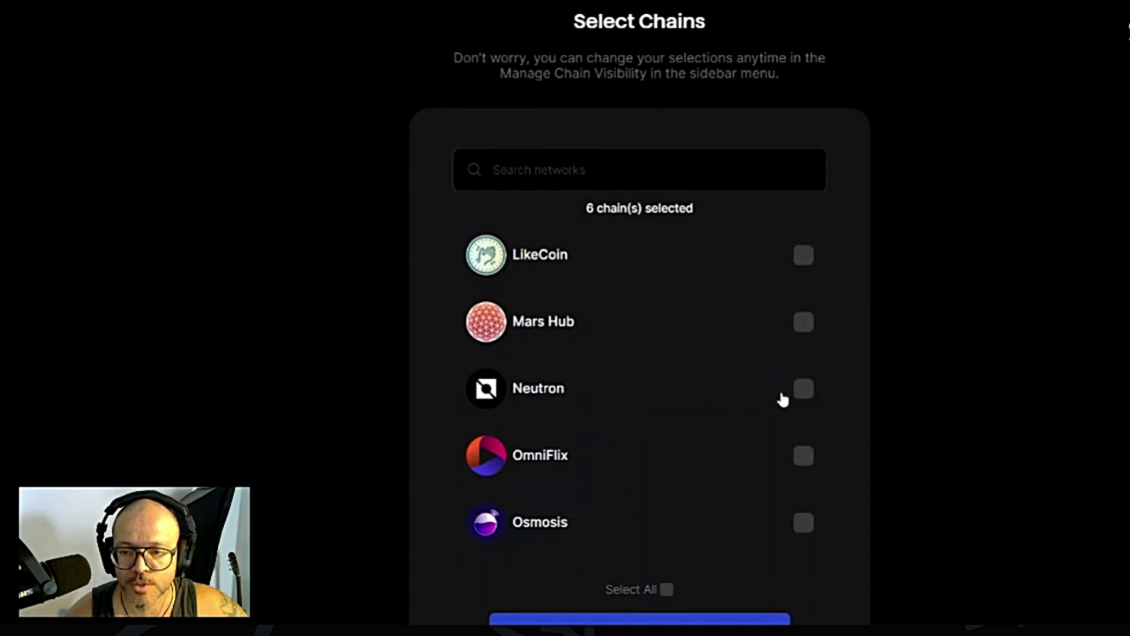
pyautogui.scroll(-4, 782, 396)
pyautogui.scroll(1, 786, 362)
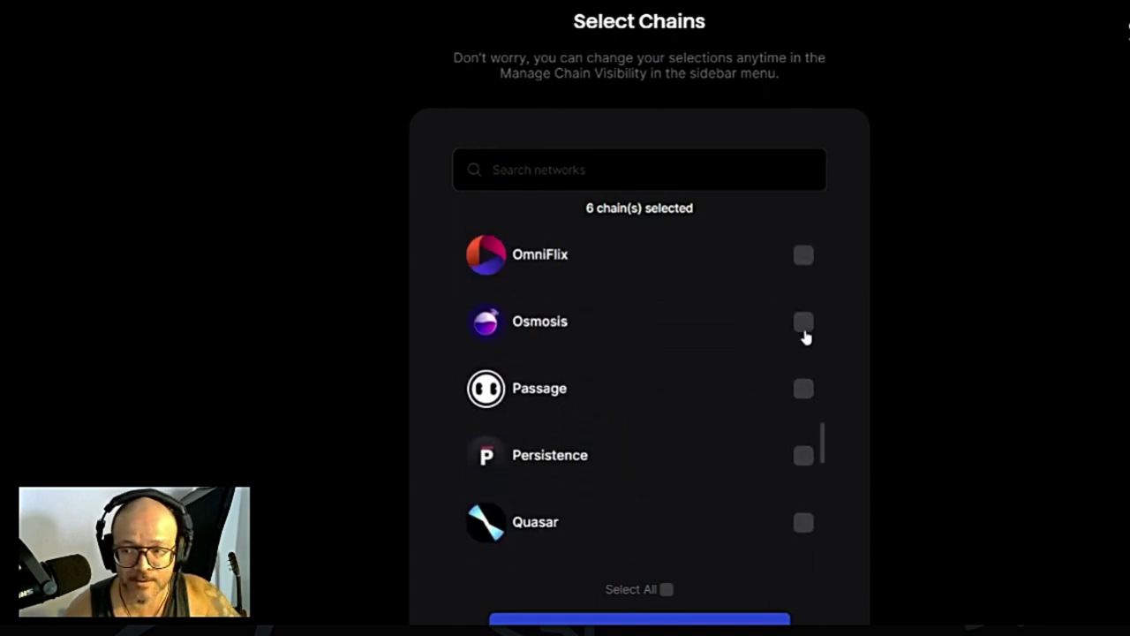
pyautogui.click(803, 332)
pyautogui.scroll(-8, 726, 371)
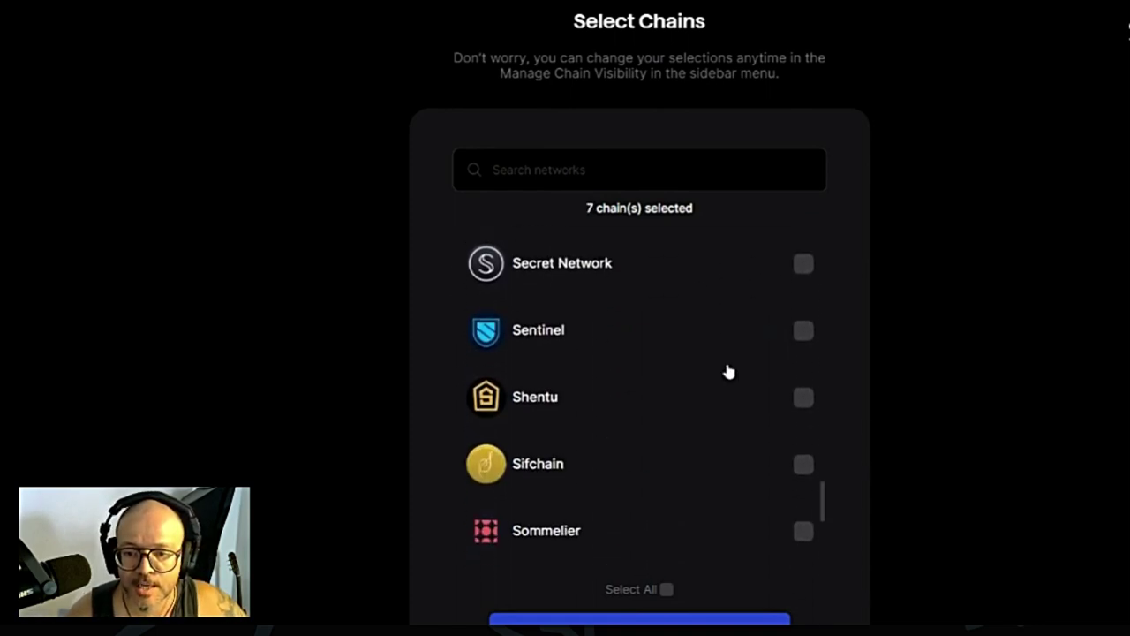
pyautogui.scroll(-3, 726, 371)
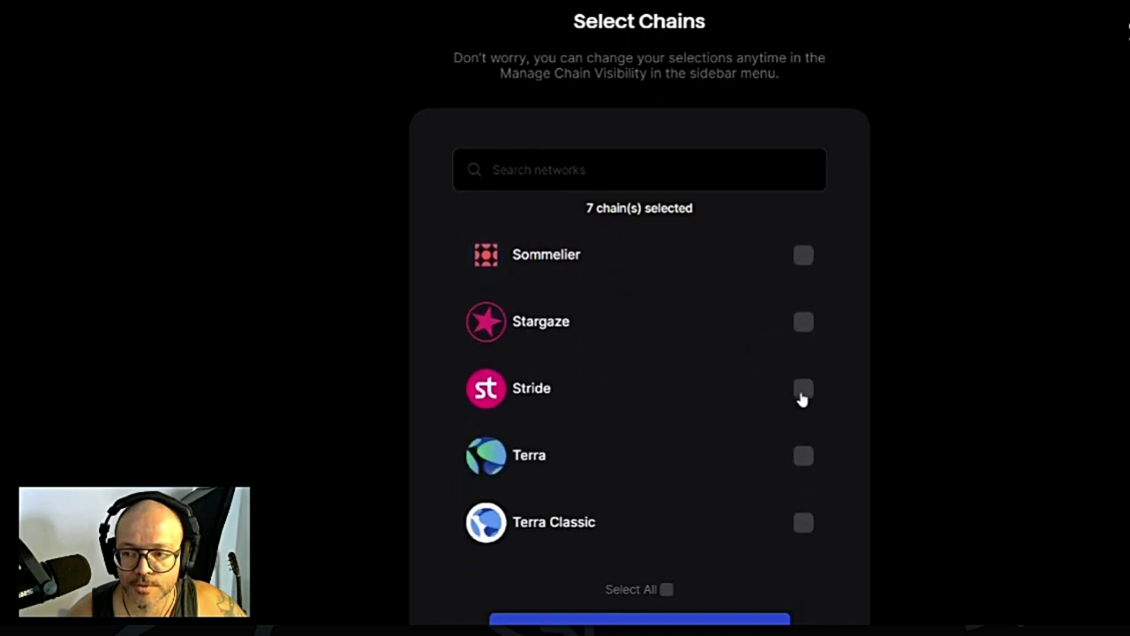
pyautogui.click(803, 390)
# Save the chain selection and finish the wallet account setup
pyautogui.scroll(-1, 883, 492)
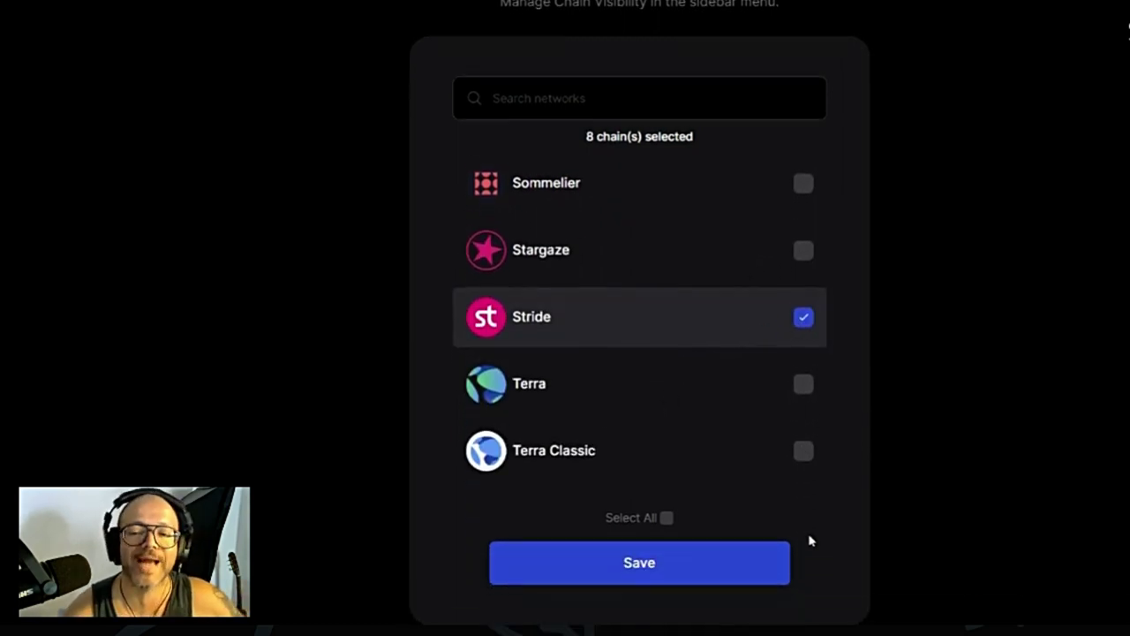
pyautogui.click(652, 567)
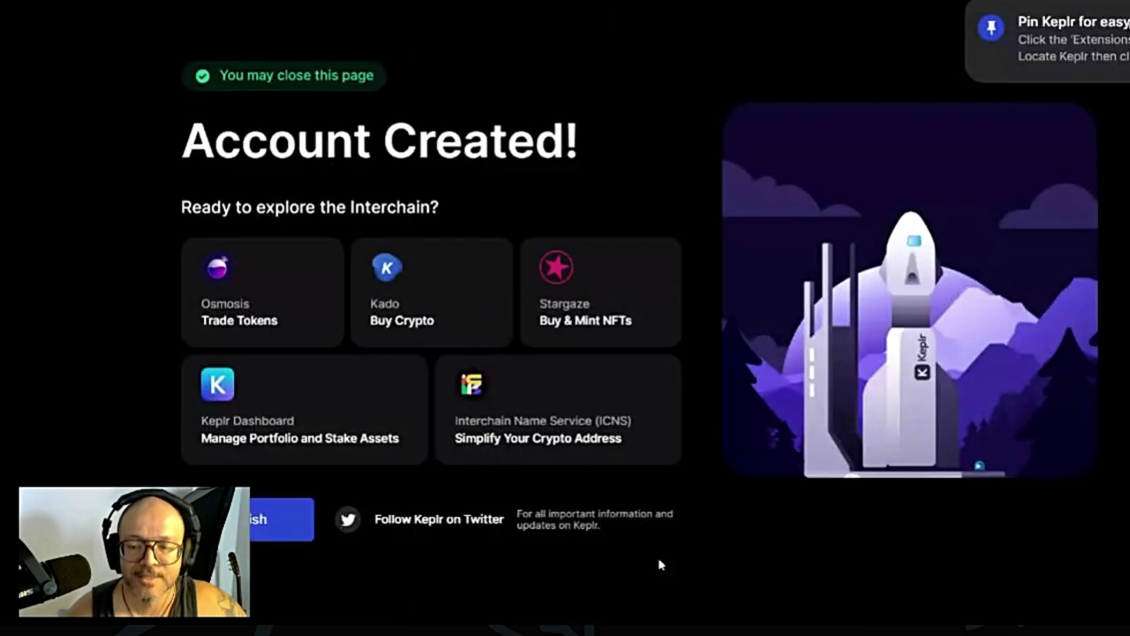
pyautogui.click(270, 508)
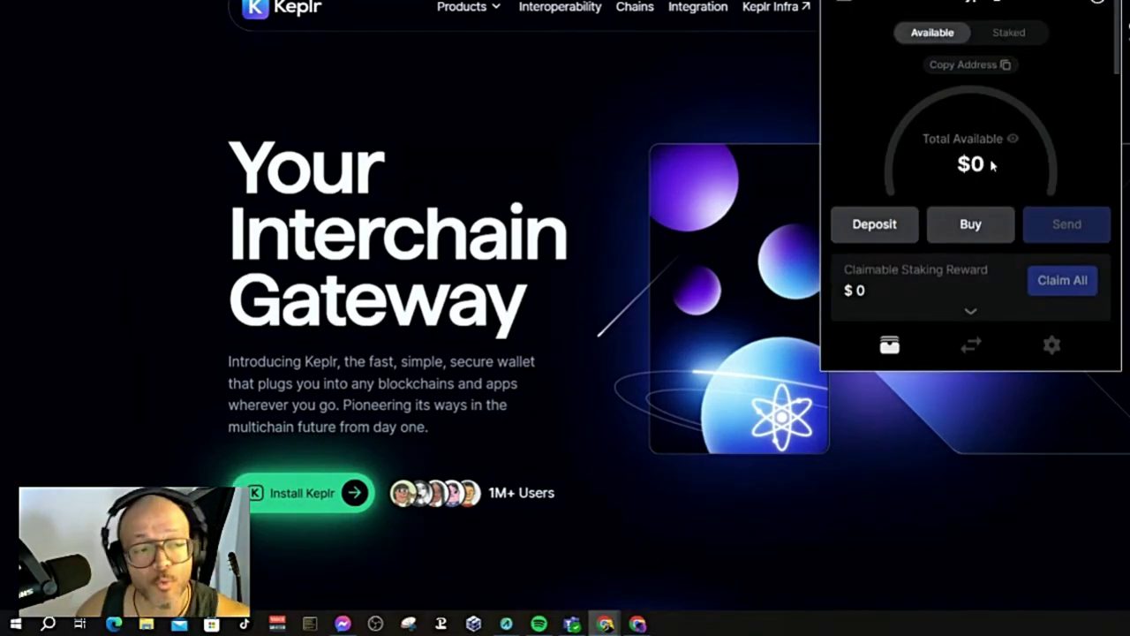
# View the wallet's Swap page and the asset choice for its source token, and return to the balance overview
pyautogui.click(971, 346)
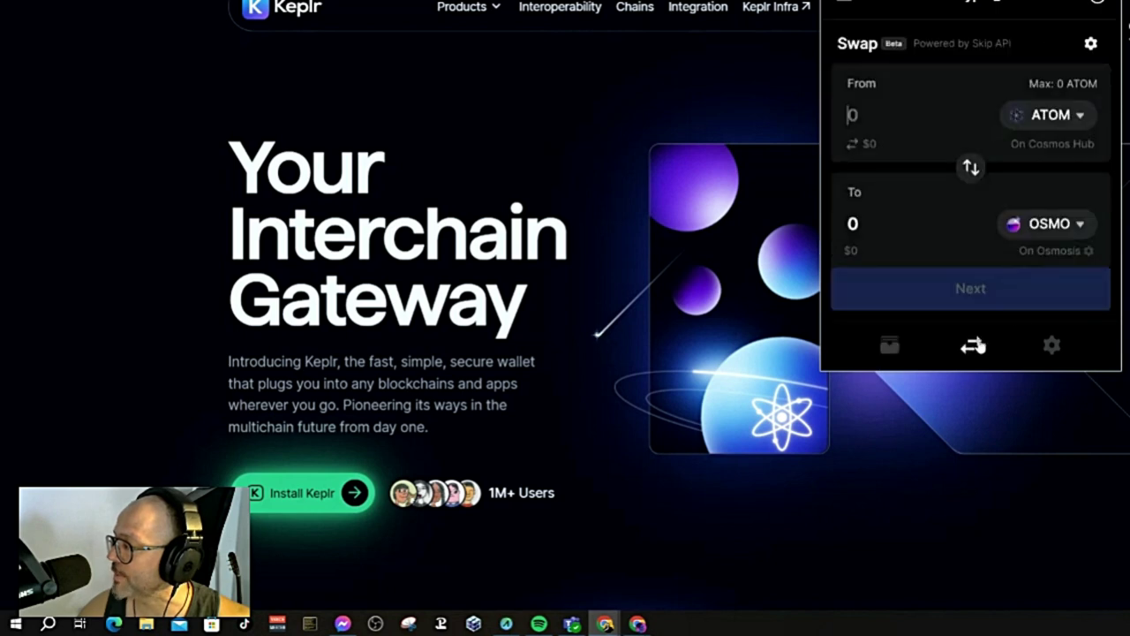
pyautogui.click(1072, 115)
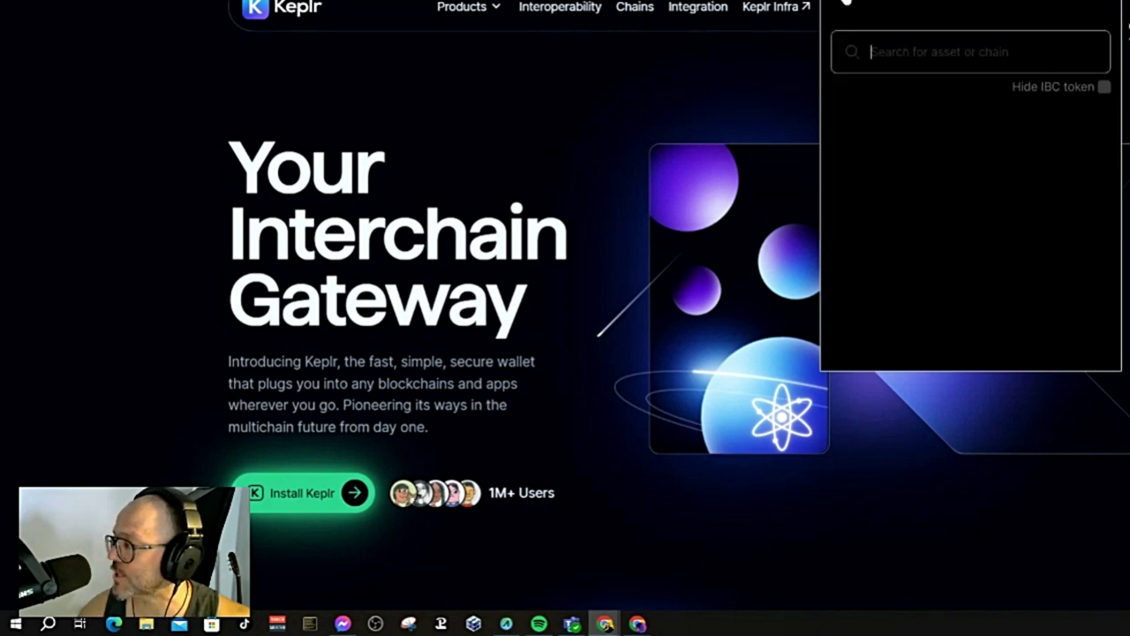
pyautogui.click(845, 3)
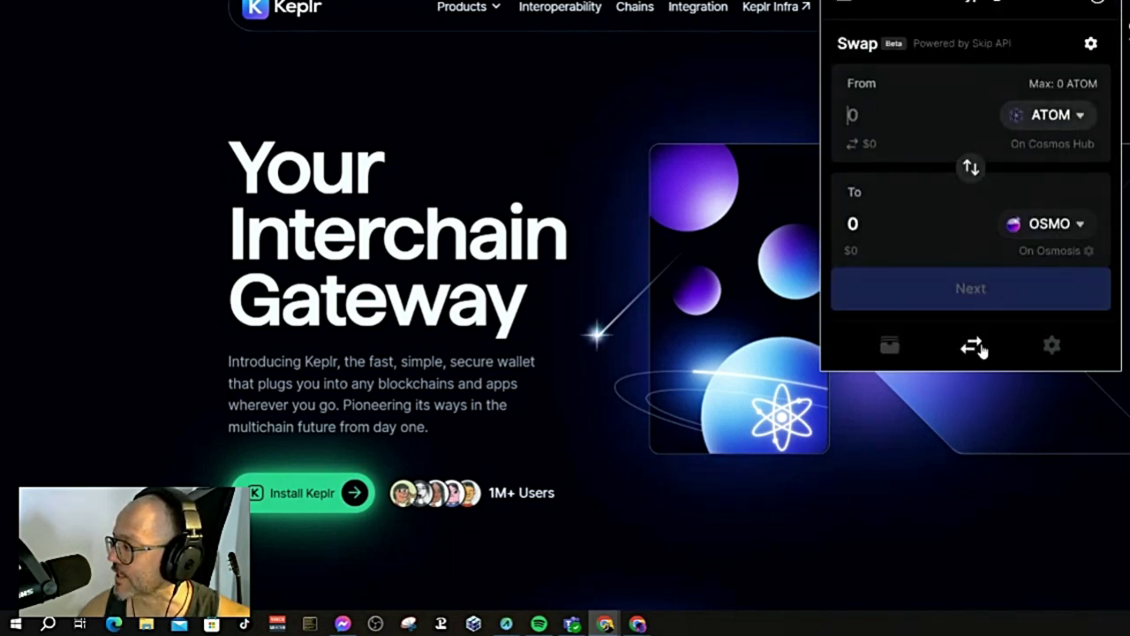
pyautogui.click(896, 346)
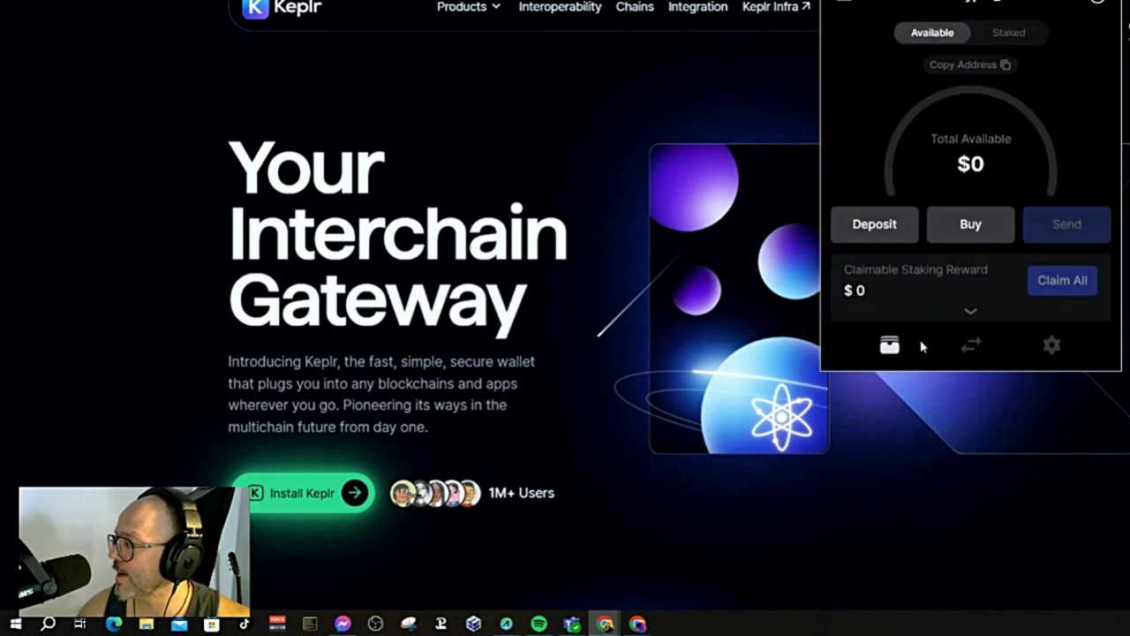
# Open the wallet's Settings page and check its main menu before closing that menu again
pyautogui.scroll(-2, 972, 326)
pyautogui.click(1050, 250)
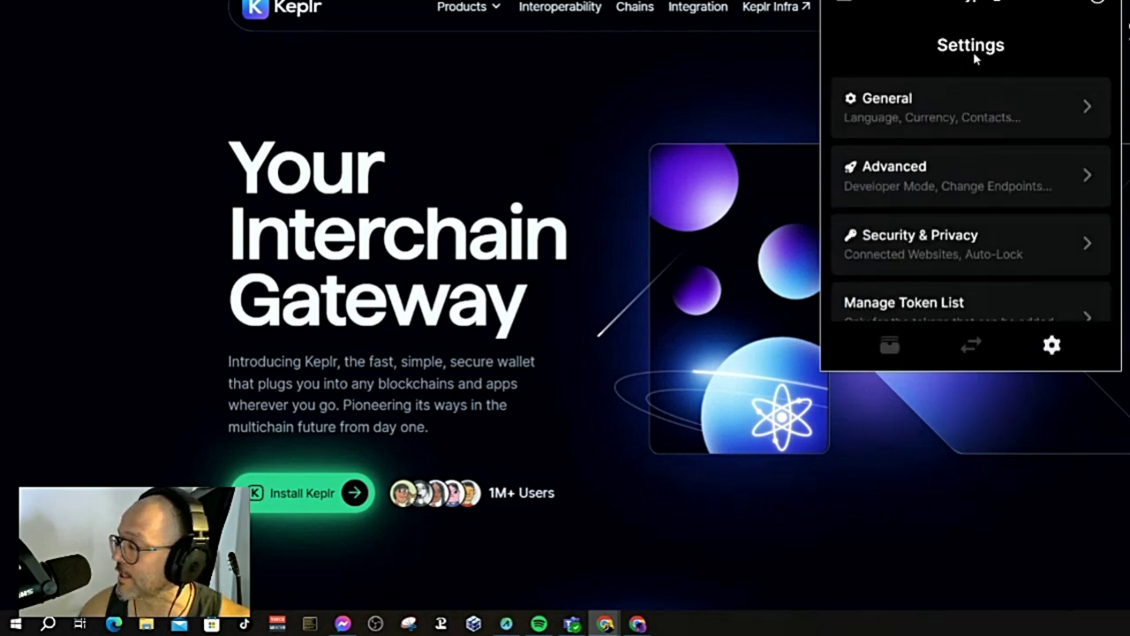
pyautogui.click(846, 3)
pyautogui.click(1100, 76)
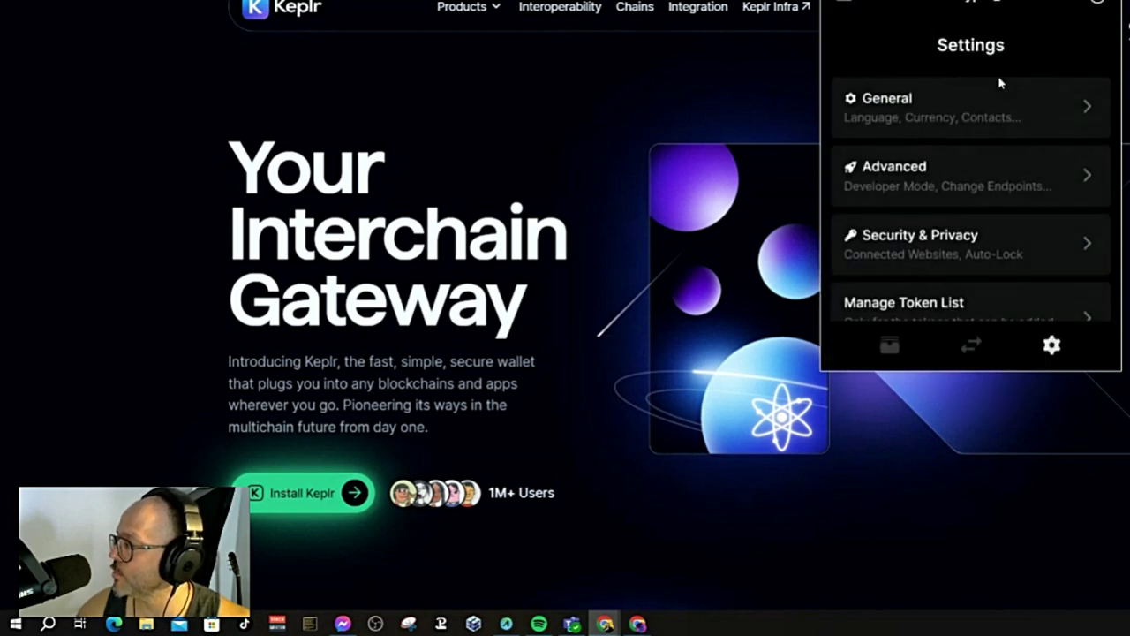
# Switch the wallet's balance overview to staked assets and open the Keplr Dashboard for staking
pyautogui.click(897, 351)
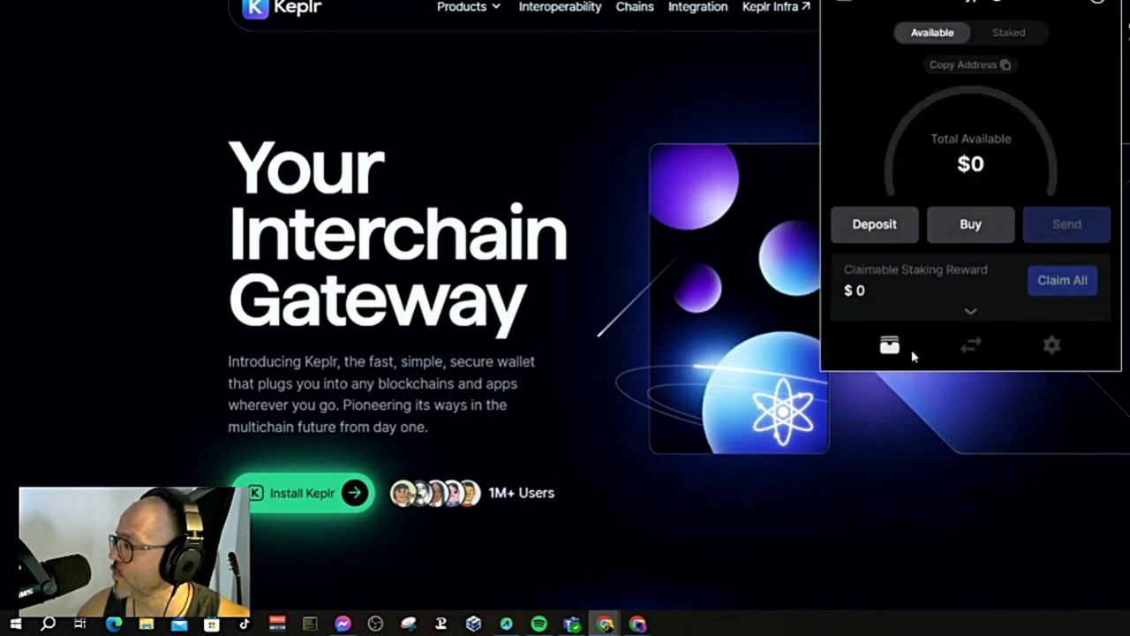
pyautogui.click(1013, 35)
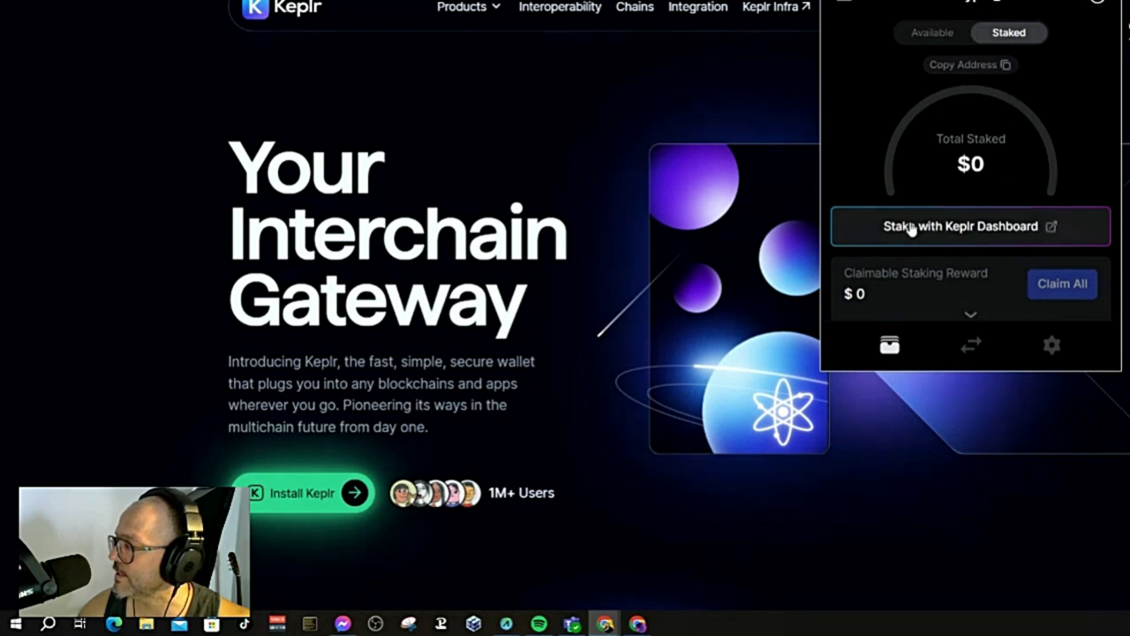
pyautogui.click(1052, 227)
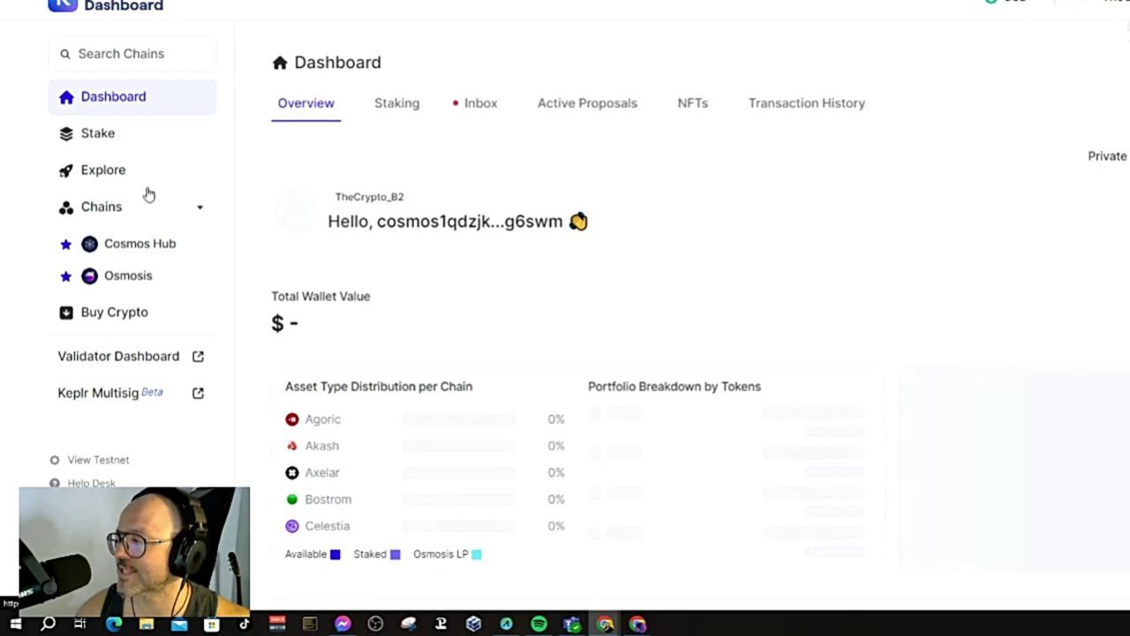
# Open the Cosmos Hub chain page and bring up its list of validators for staking ATOM
pyautogui.click(139, 244)
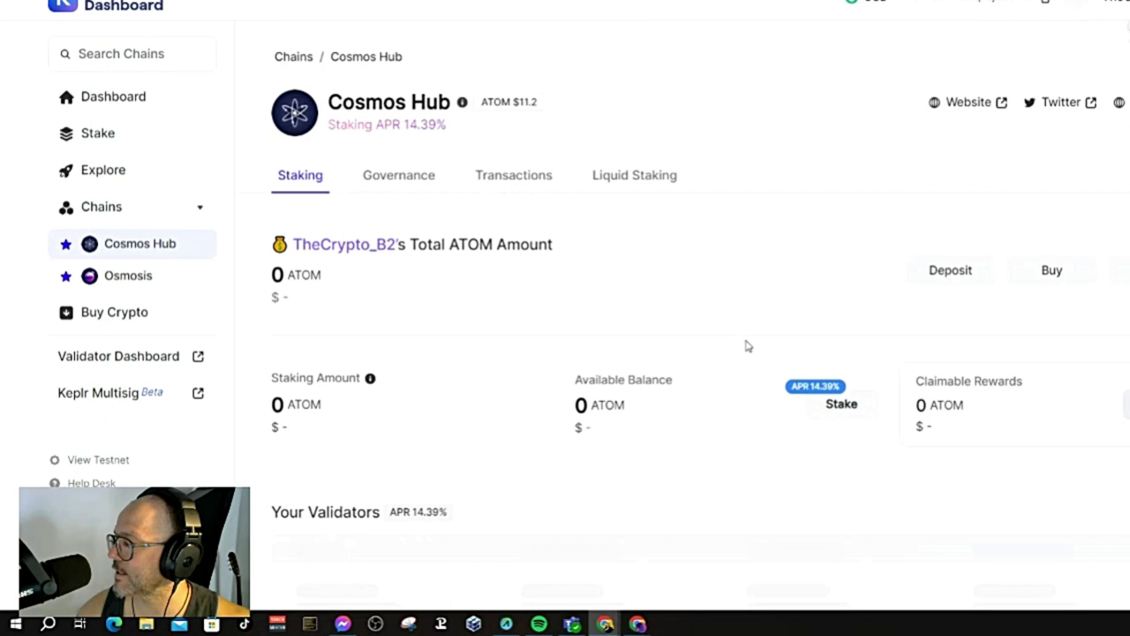
pyautogui.scroll(-1, 744, 345)
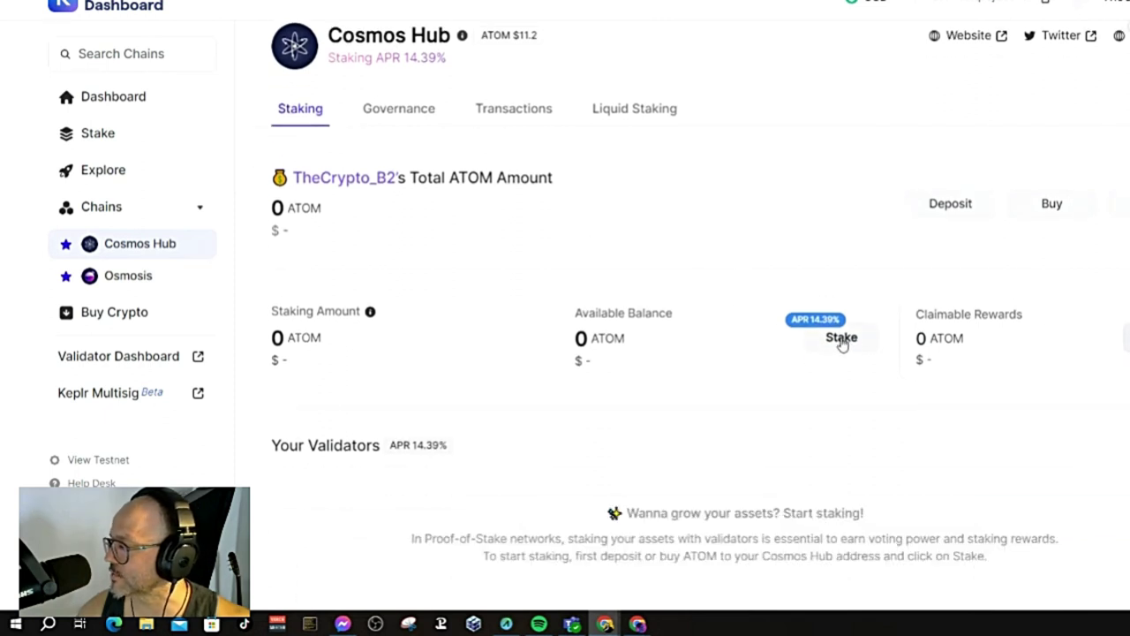
pyautogui.click(841, 338)
# Look through the Cosmos Hub validators to find one whose details are worth viewing
pyautogui.scroll(-4, 597, 327)
pyautogui.scroll(-10, 597, 327)
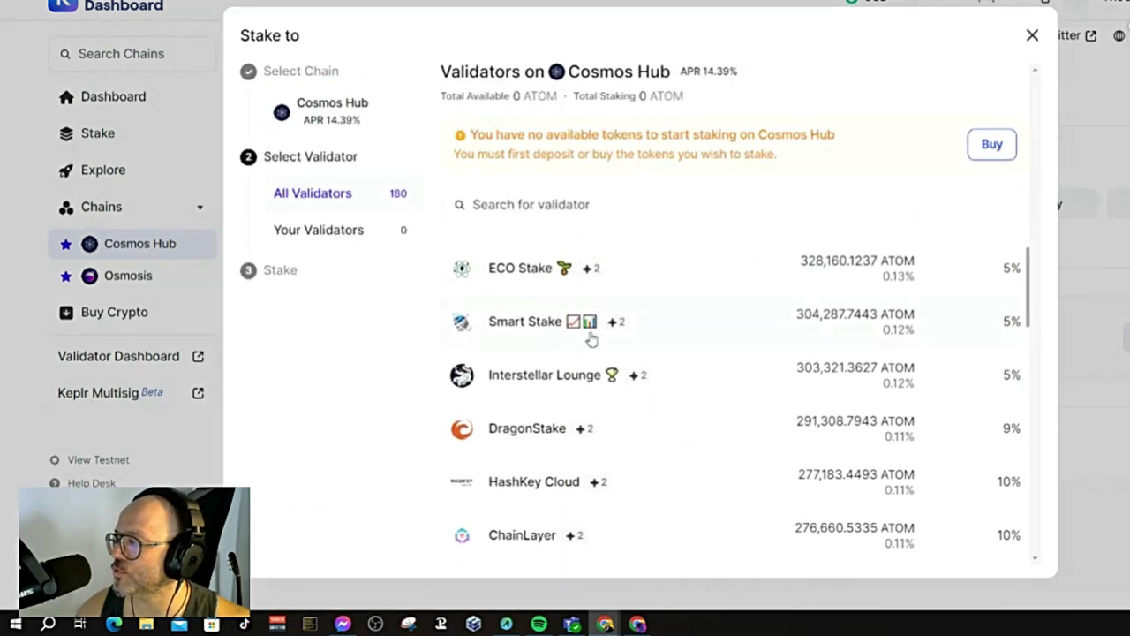
pyautogui.scroll(-10, 604, 355)
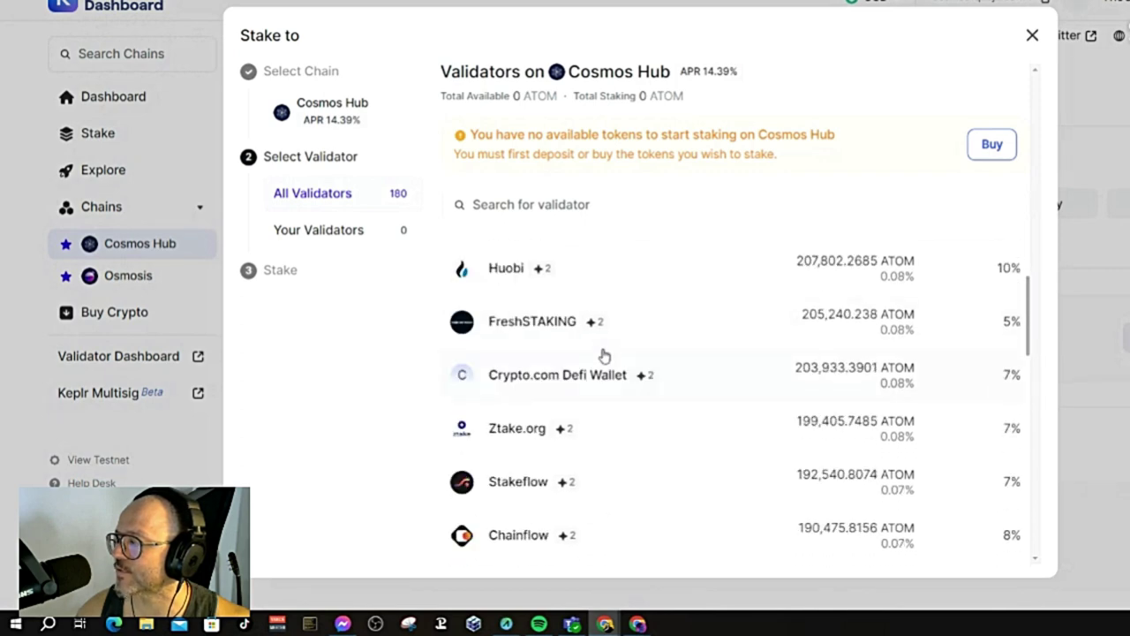
pyautogui.scroll(-4, 604, 362)
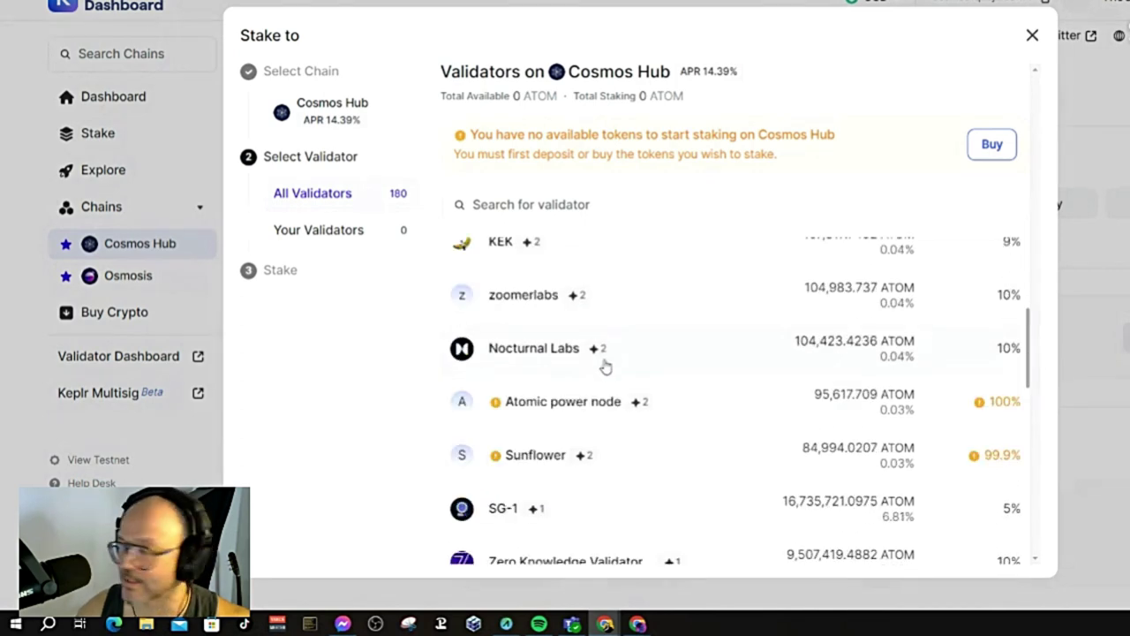
pyautogui.scroll(15, 583, 379)
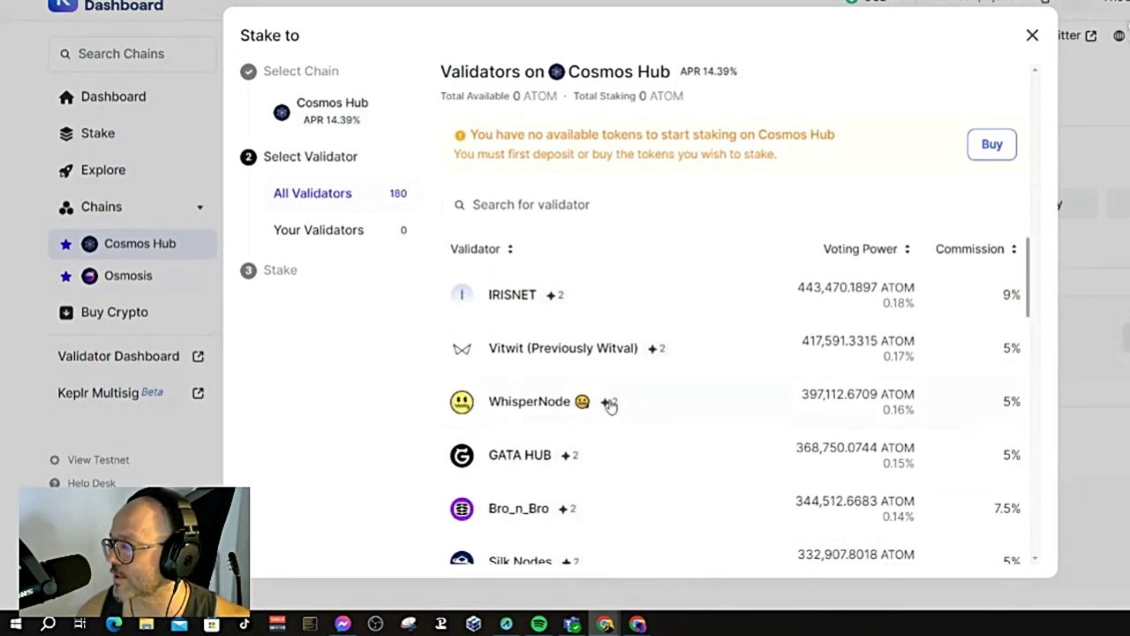
pyautogui.scroll(-3, 610, 404)
pyautogui.scroll(-8, 611, 405)
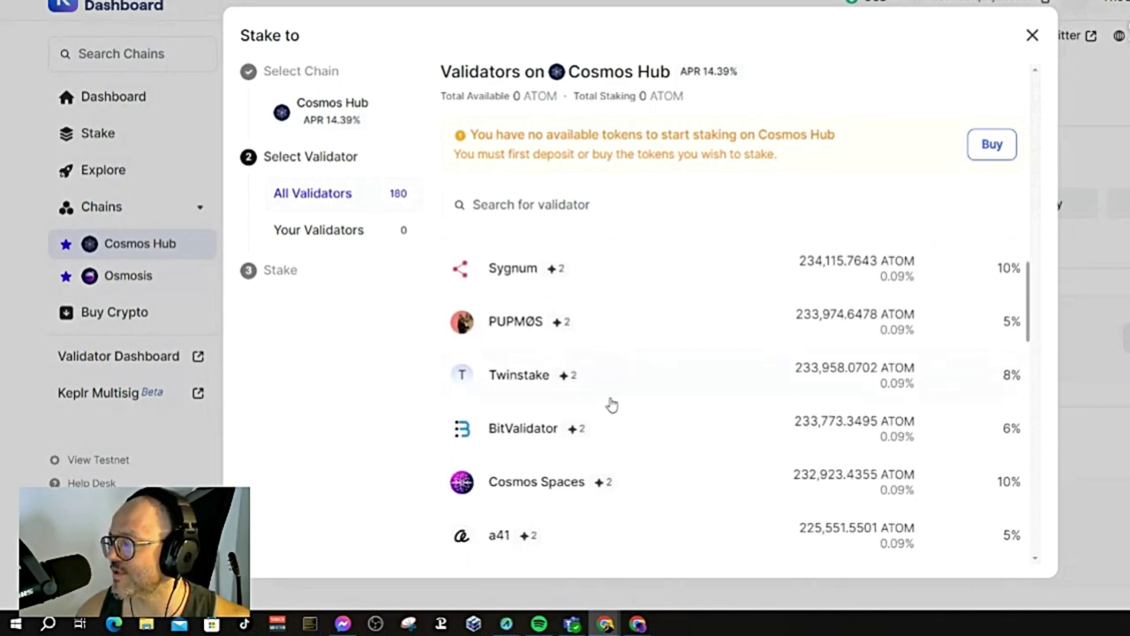
pyautogui.scroll(11, 684, 409)
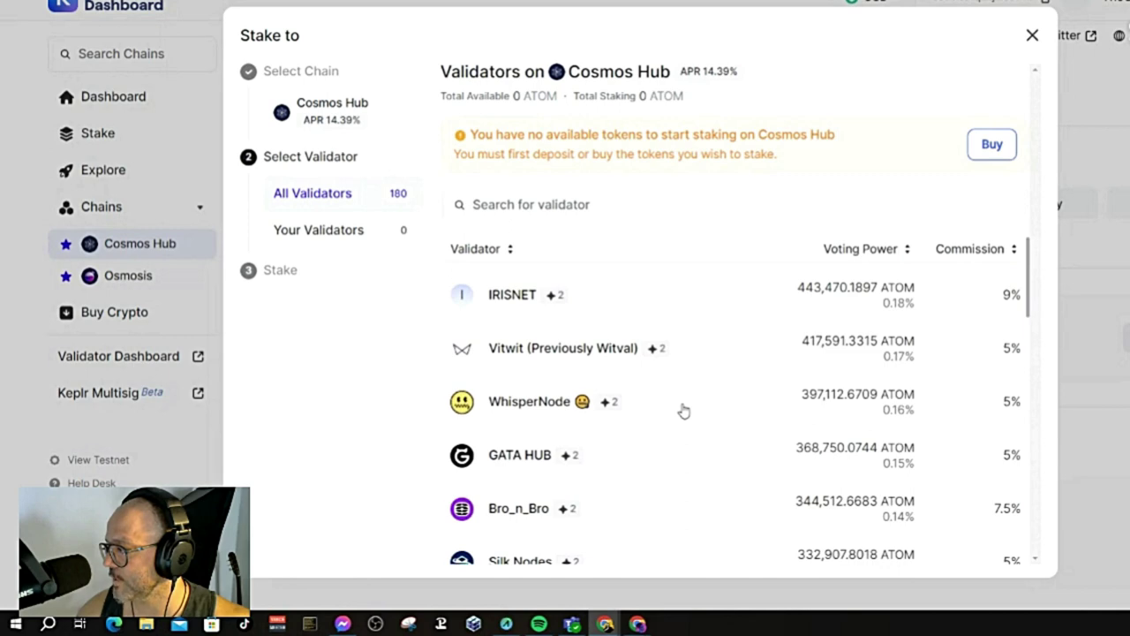
pyautogui.scroll(-11, 683, 410)
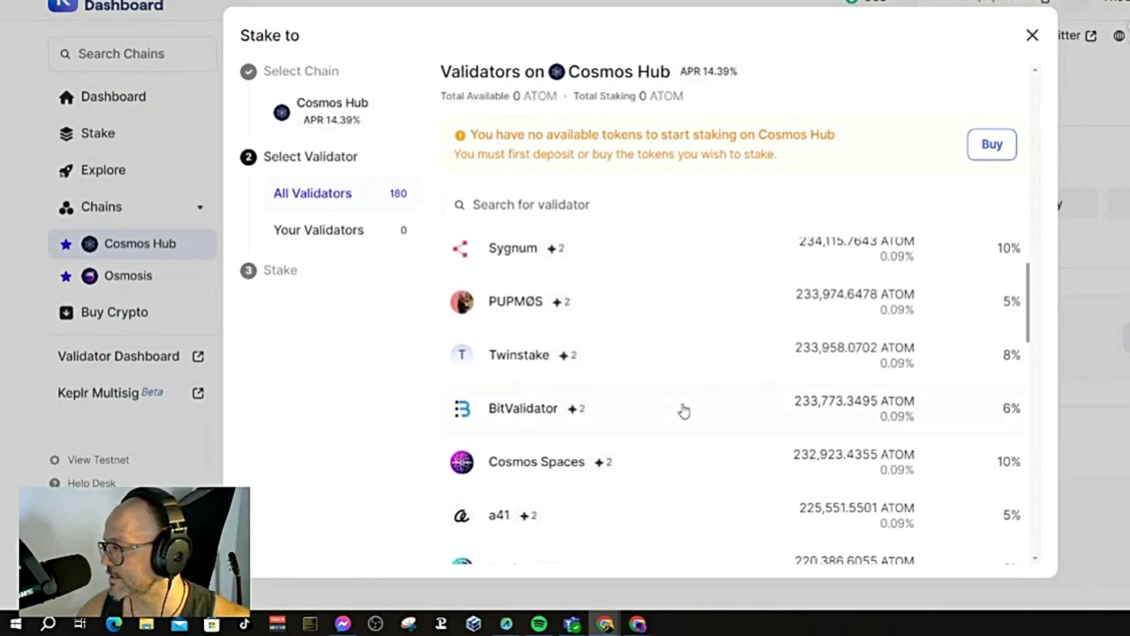
pyautogui.scroll(-15, 683, 410)
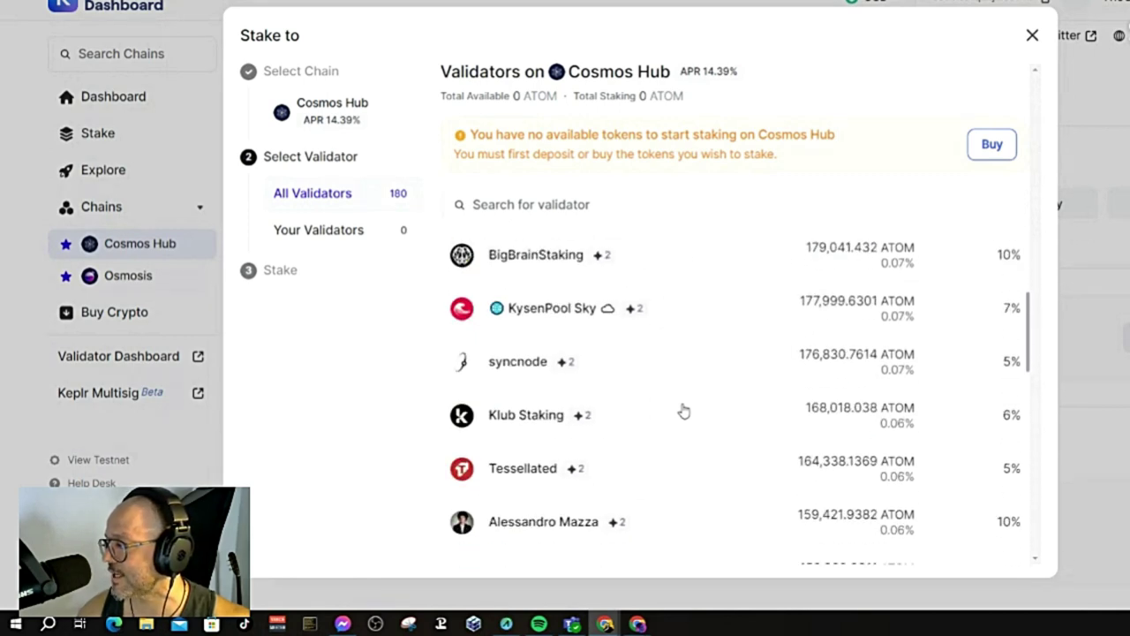
pyautogui.scroll(-15, 683, 410)
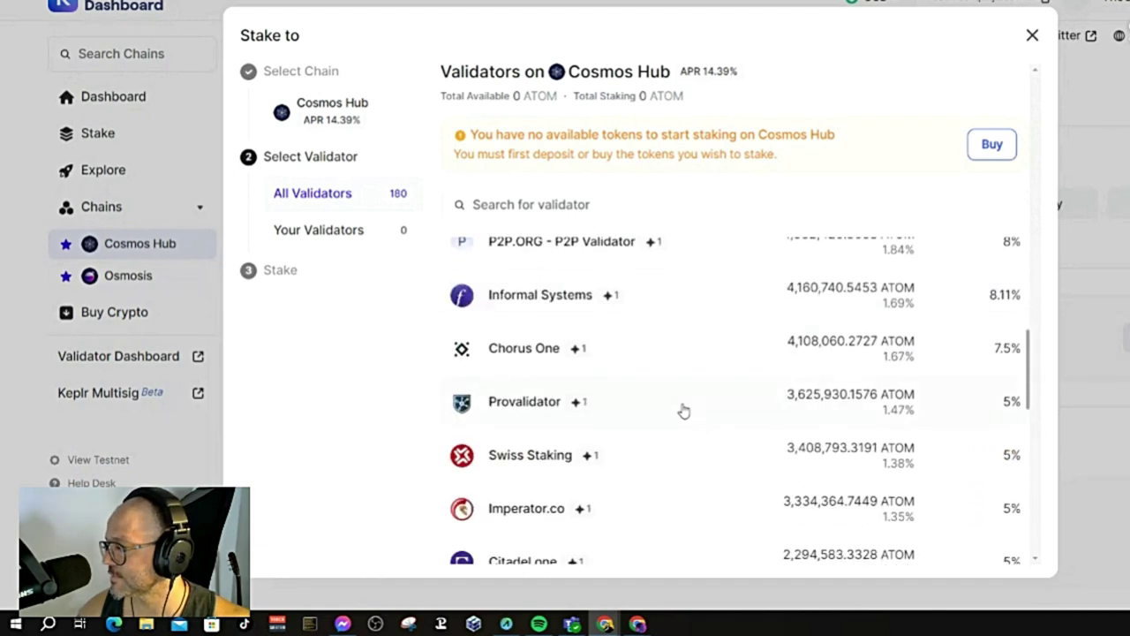
pyautogui.scroll(-8, 681, 410)
pyautogui.scroll(3, 682, 409)
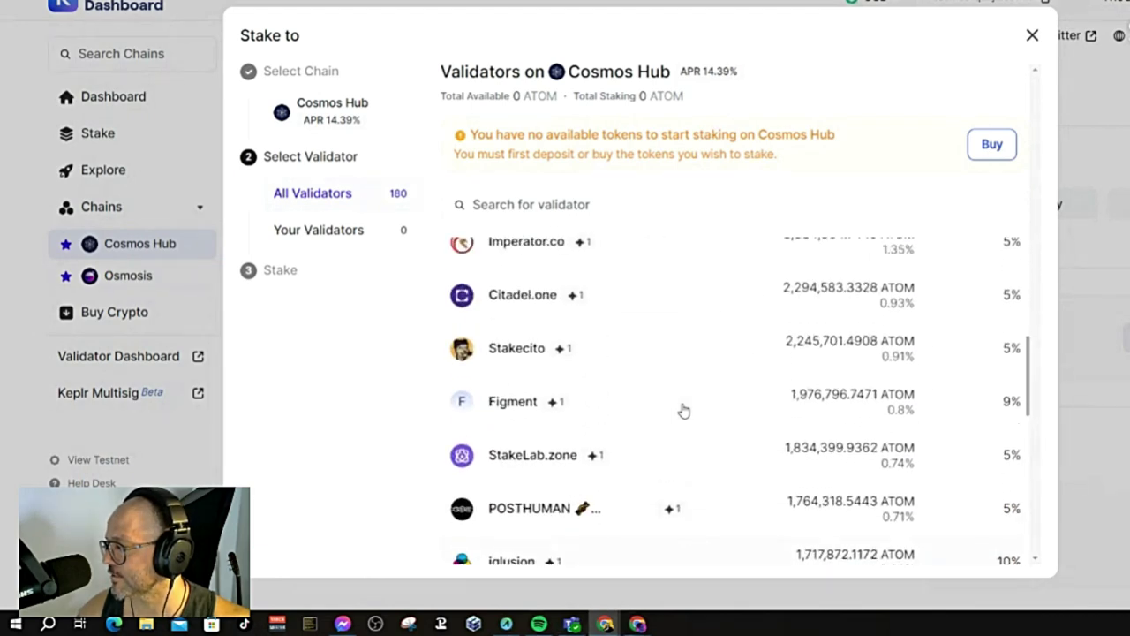
# View the Stakecito validator's overview and the explanation of its unbonding period, and close these details
pyautogui.click(590, 357)
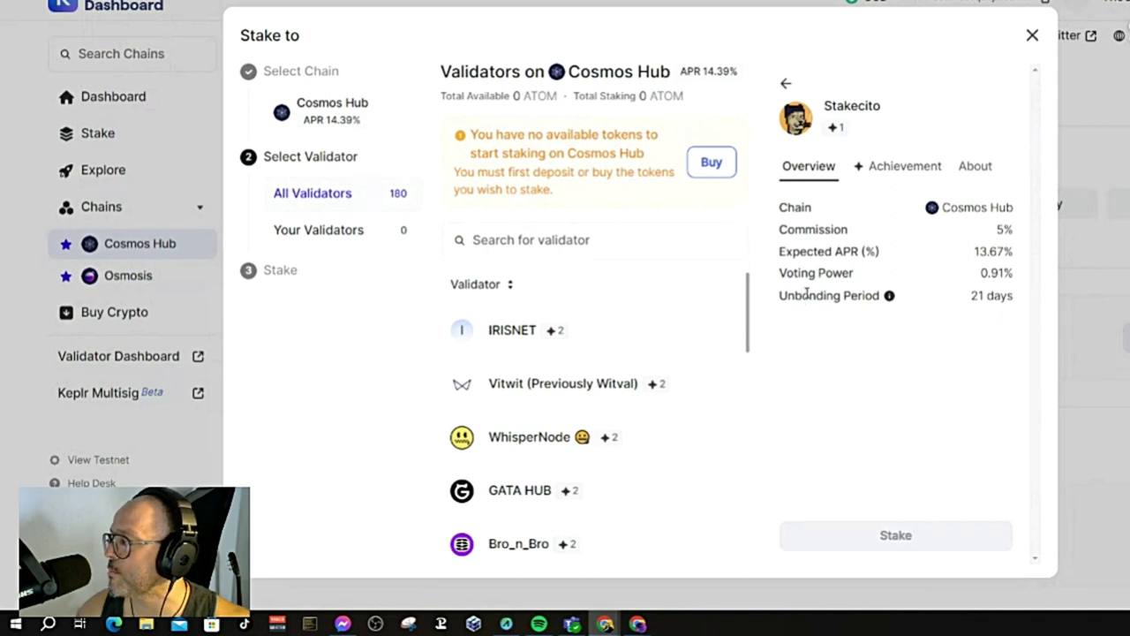
pyautogui.moveTo(890, 306)
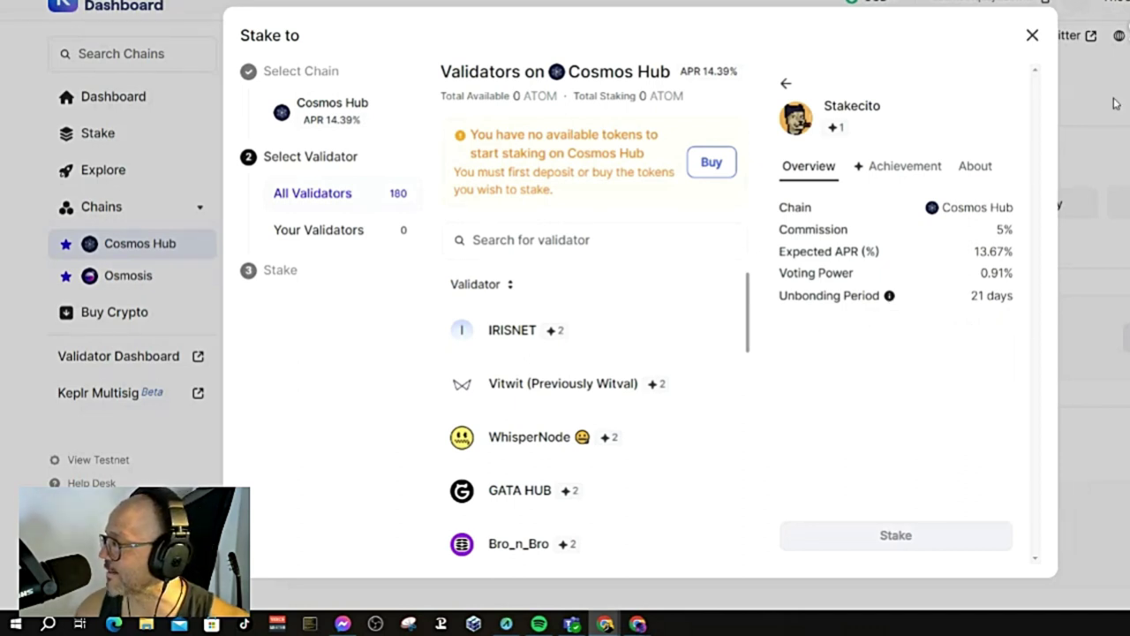
pyautogui.click(1031, 35)
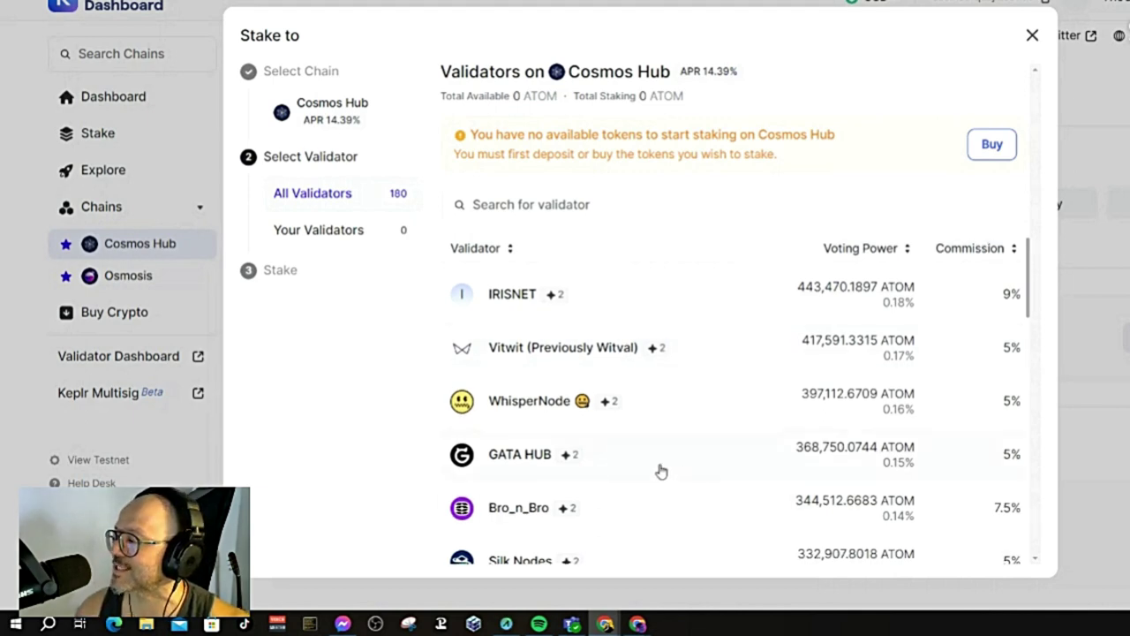
# Compare voting power and commission across the Cosmos Hub validators, and close the staking dialog
pyautogui.scroll(-3, 636, 470)
pyautogui.scroll(-10, 596, 450)
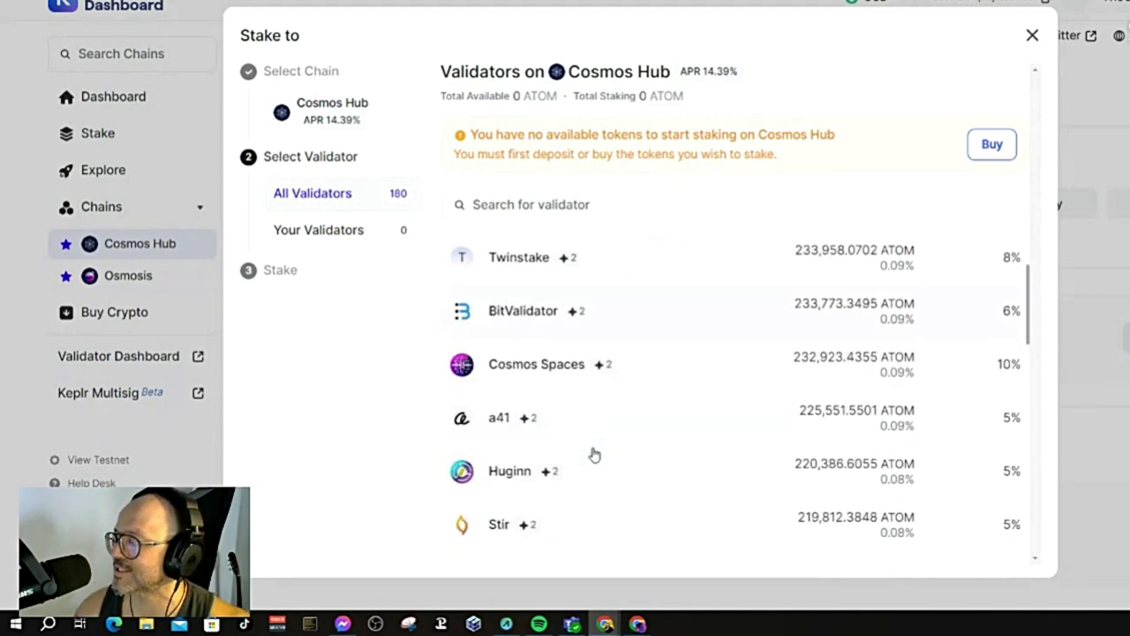
pyautogui.scroll(-2, 595, 453)
pyautogui.scroll(-12, 596, 453)
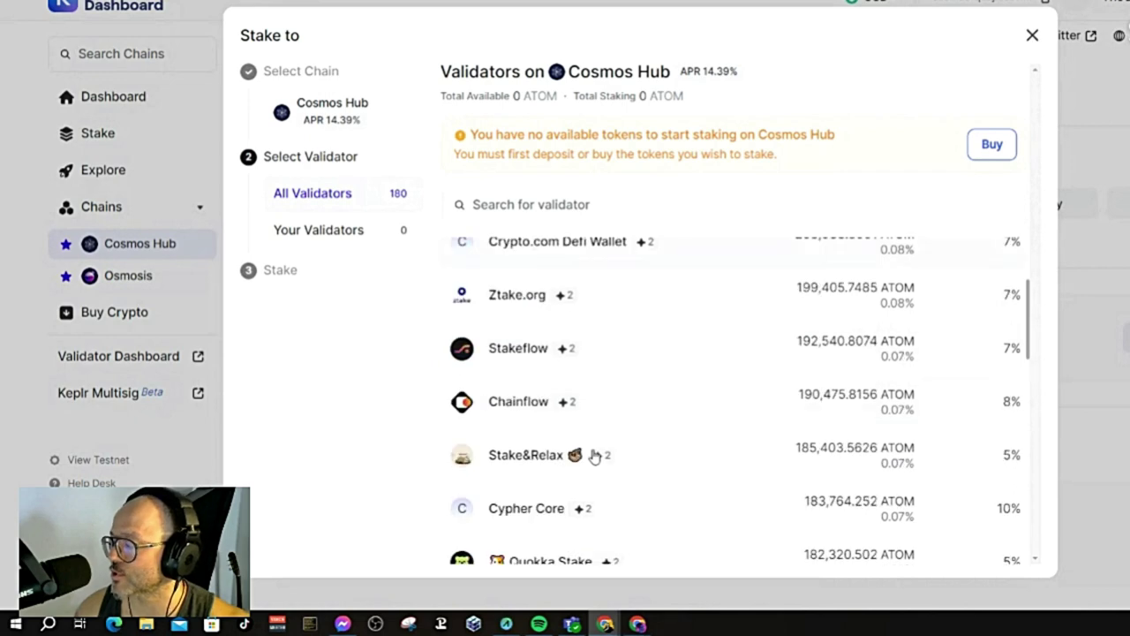
pyautogui.scroll(-10, 595, 456)
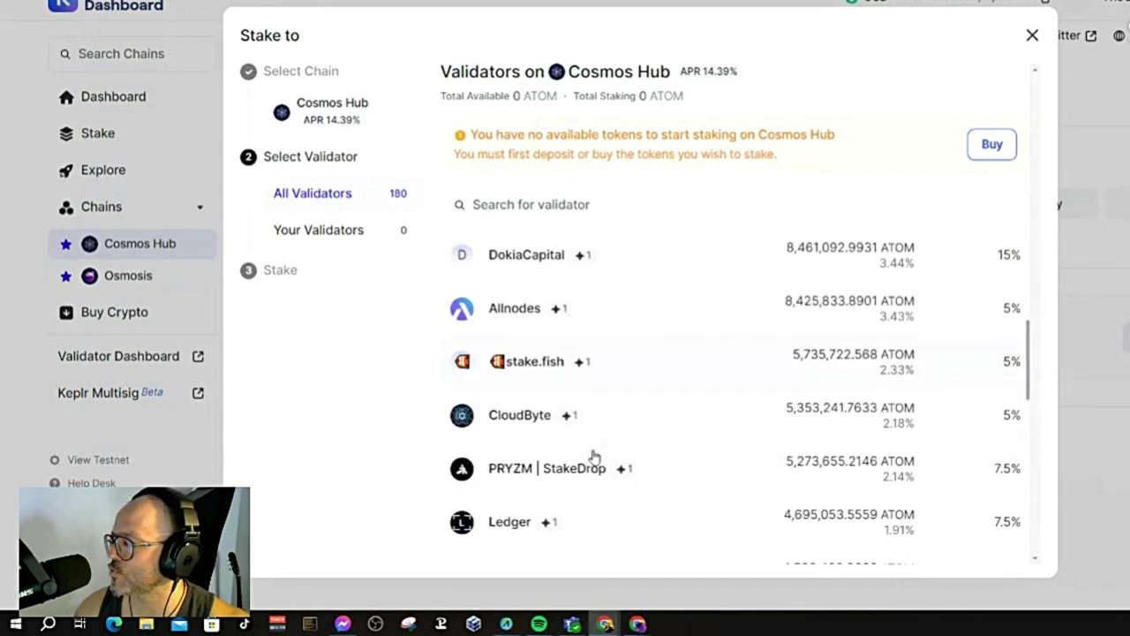
pyautogui.scroll(-3, 628, 421)
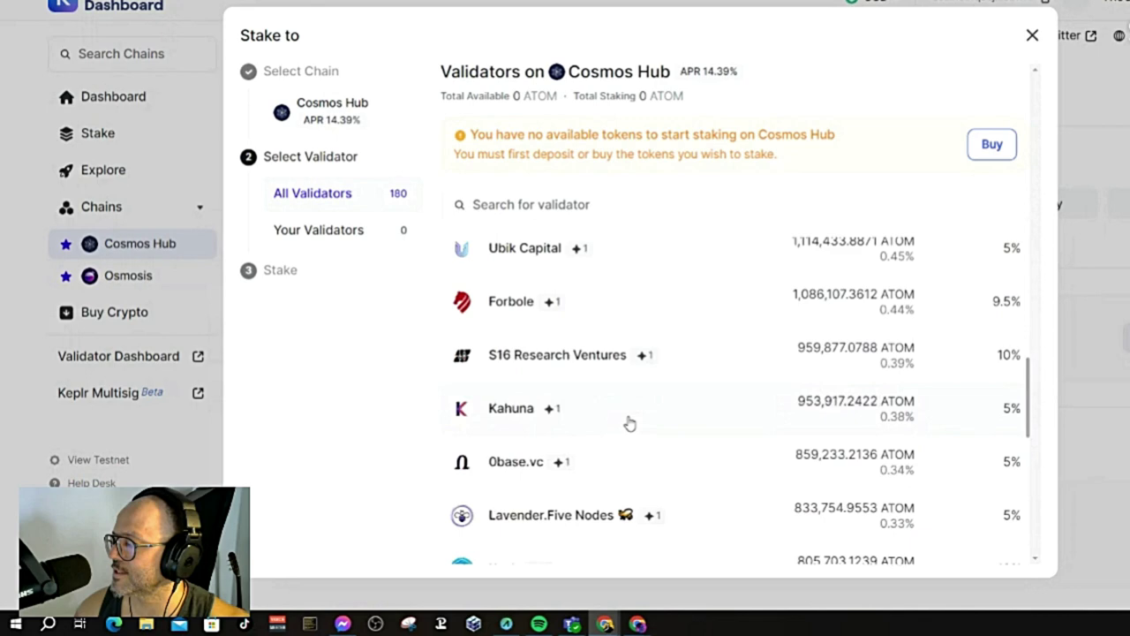
pyautogui.scroll(-2, 630, 424)
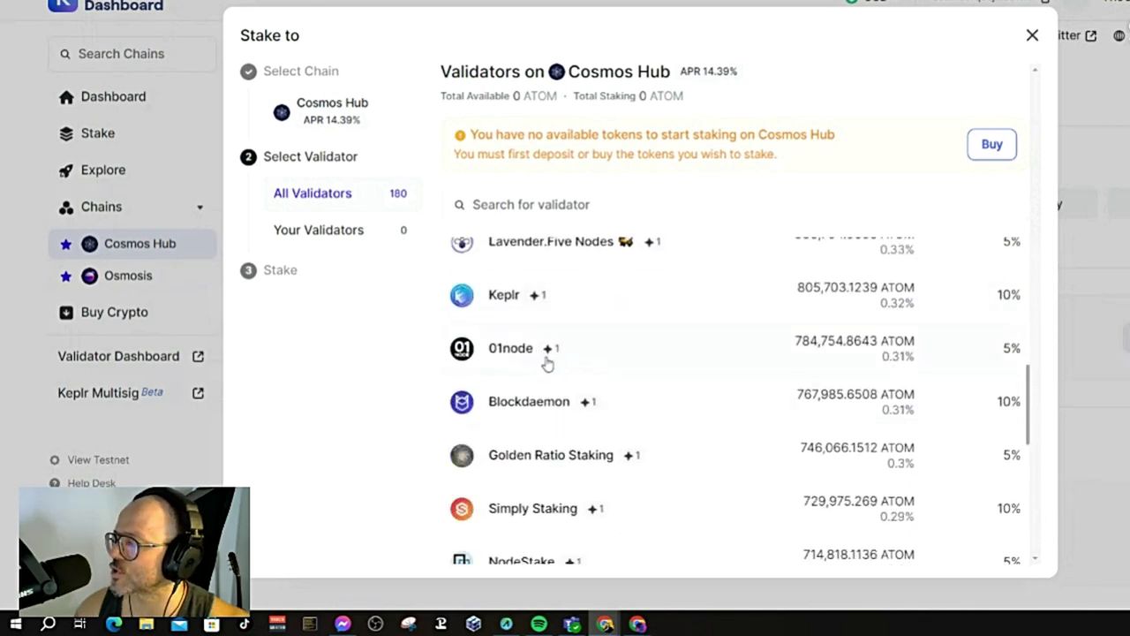
pyautogui.scroll(-5, 656, 388)
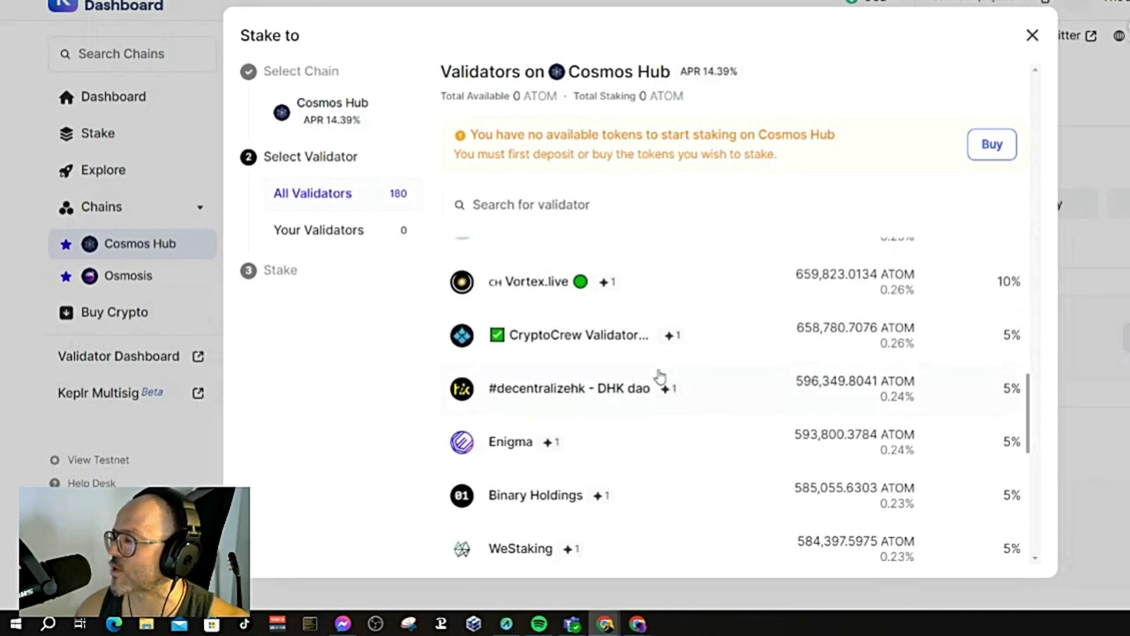
pyautogui.scroll(-8, 656, 402)
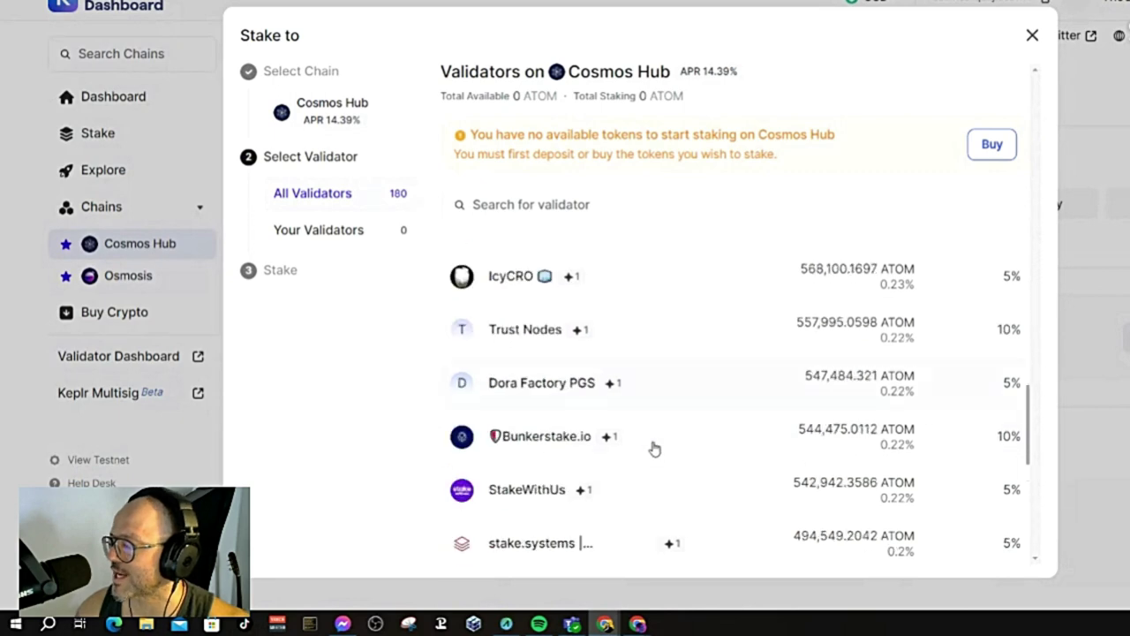
pyautogui.scroll(20, 724, 430)
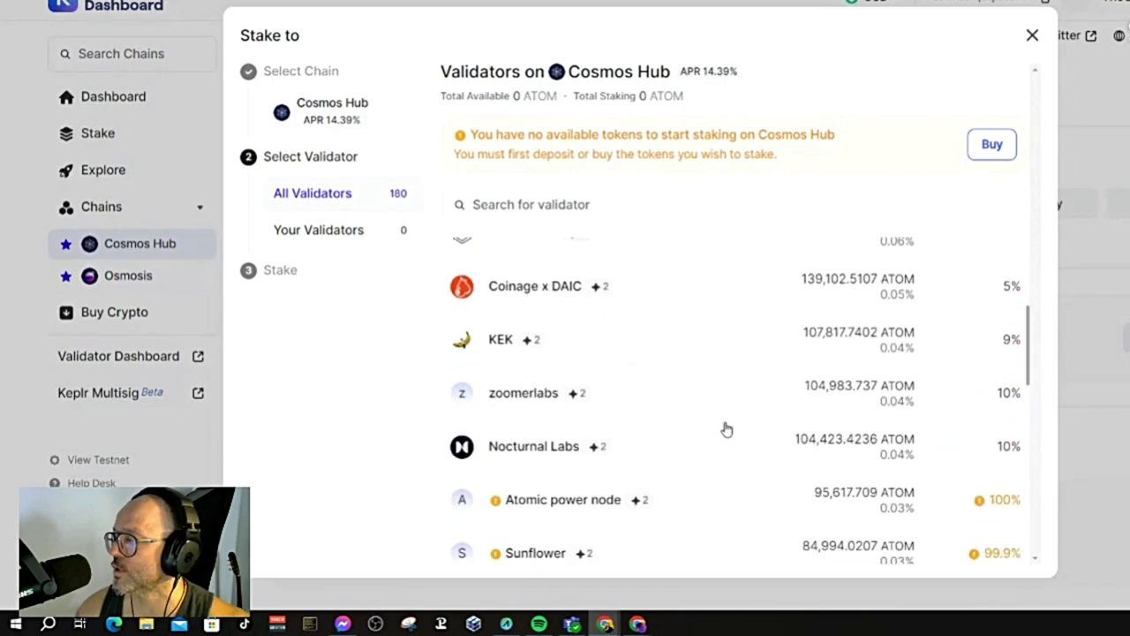
pyautogui.scroll(12, 724, 429)
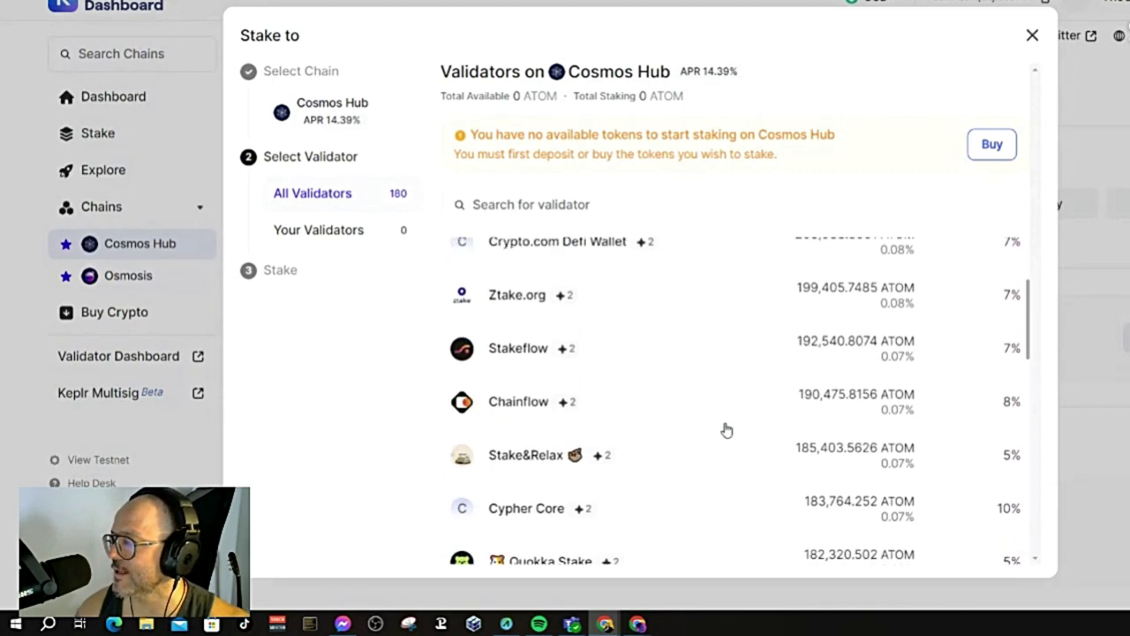
pyautogui.scroll(5, 726, 429)
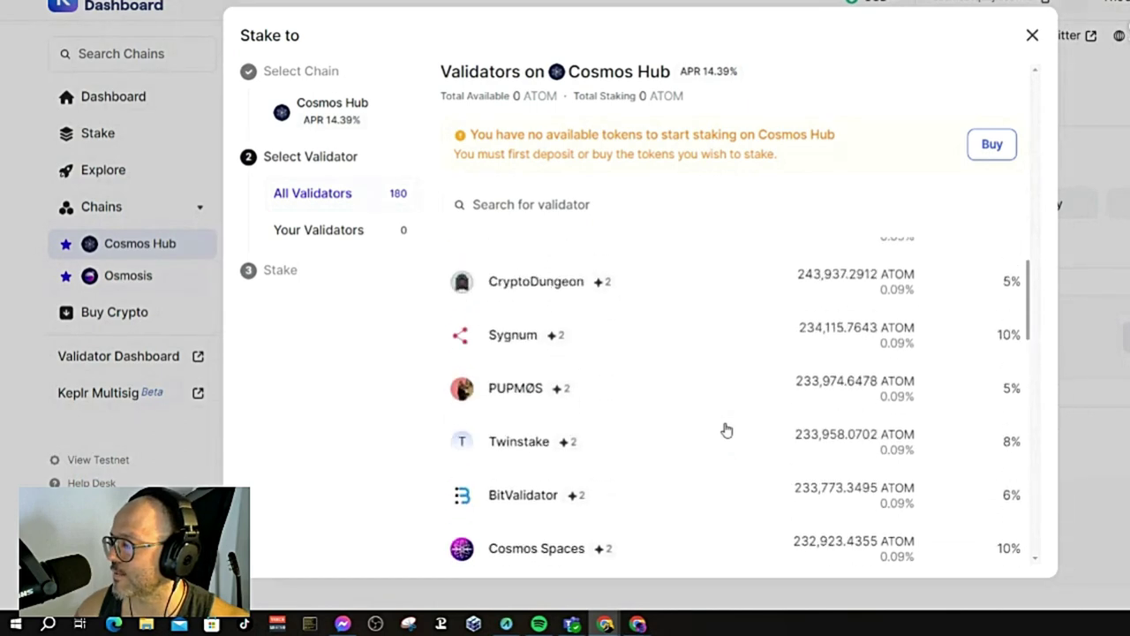
pyautogui.scroll(10, 726, 429)
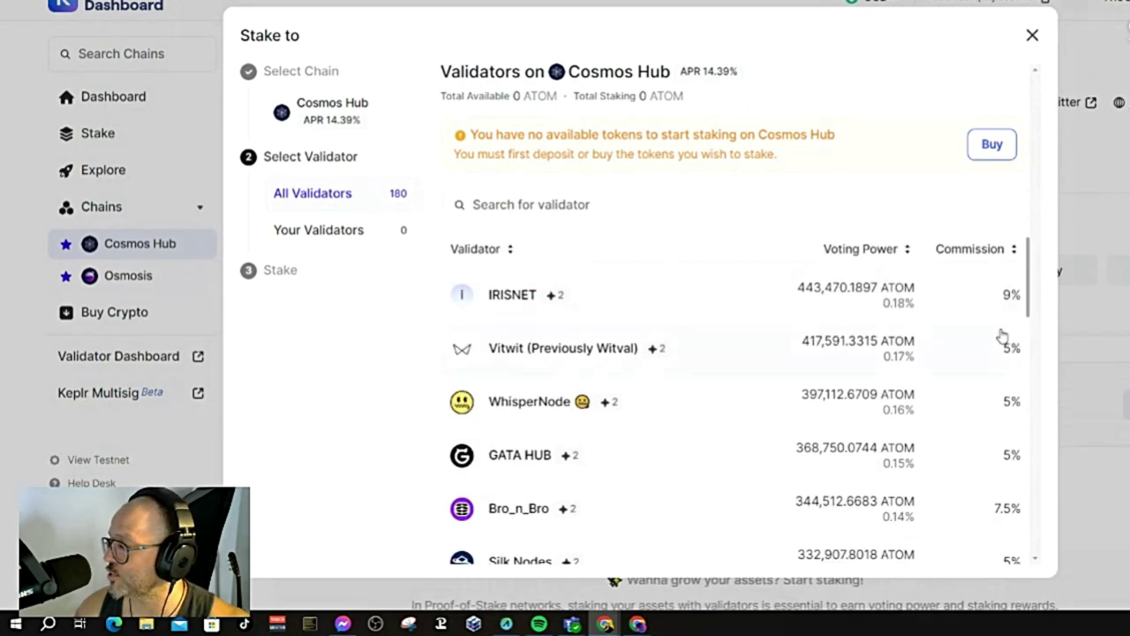
pyautogui.scroll(-10, 1005, 477)
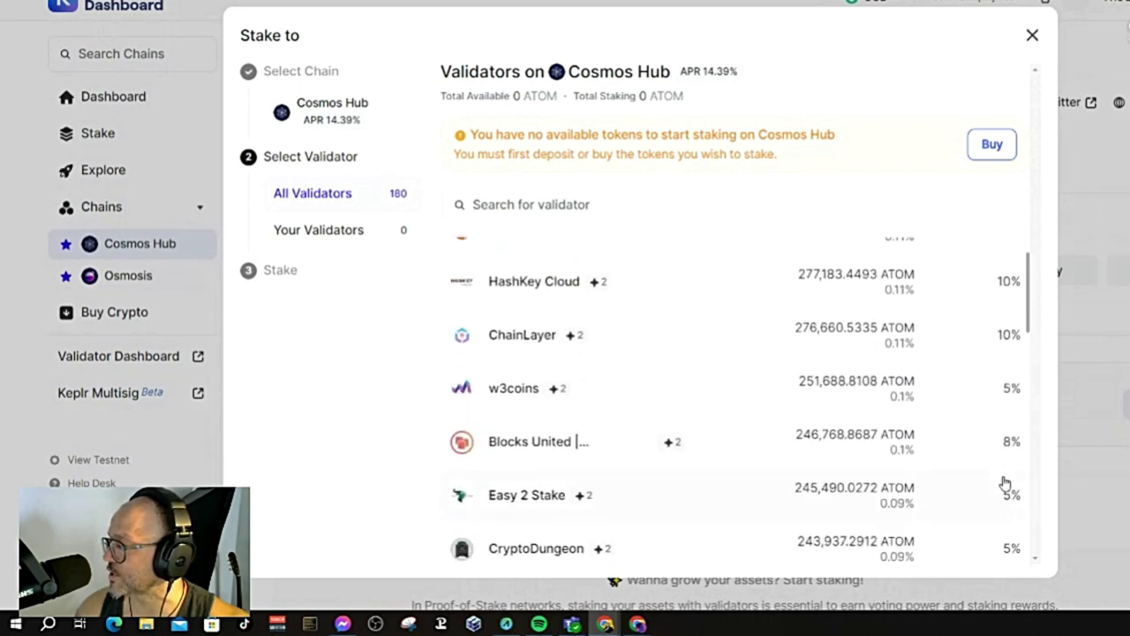
pyautogui.scroll(10, 978, 500)
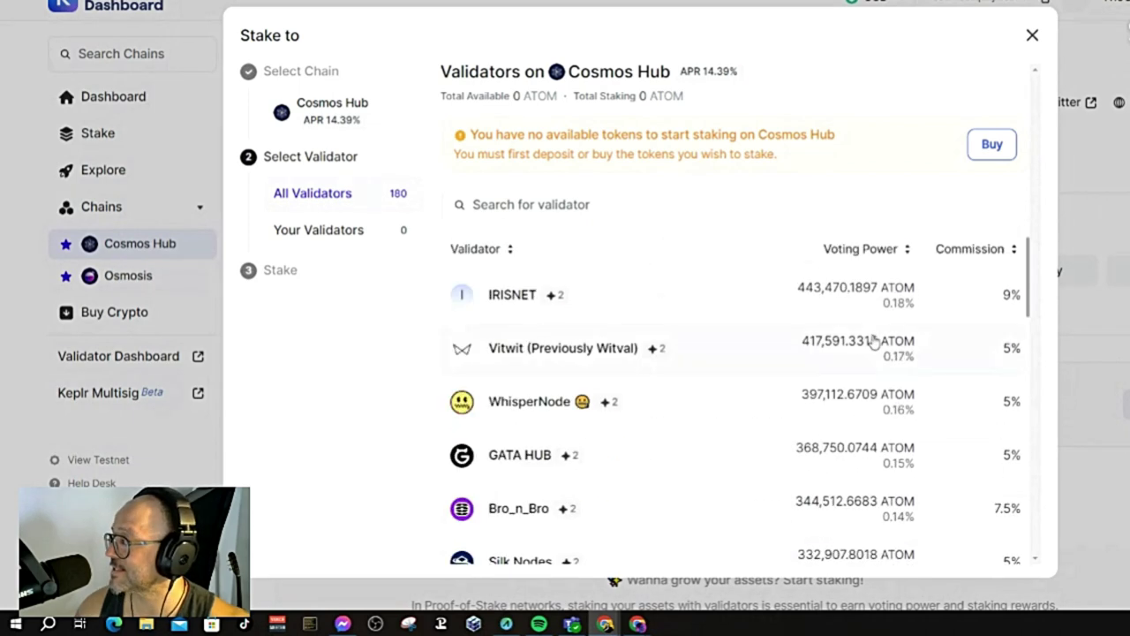
pyautogui.click(1032, 35)
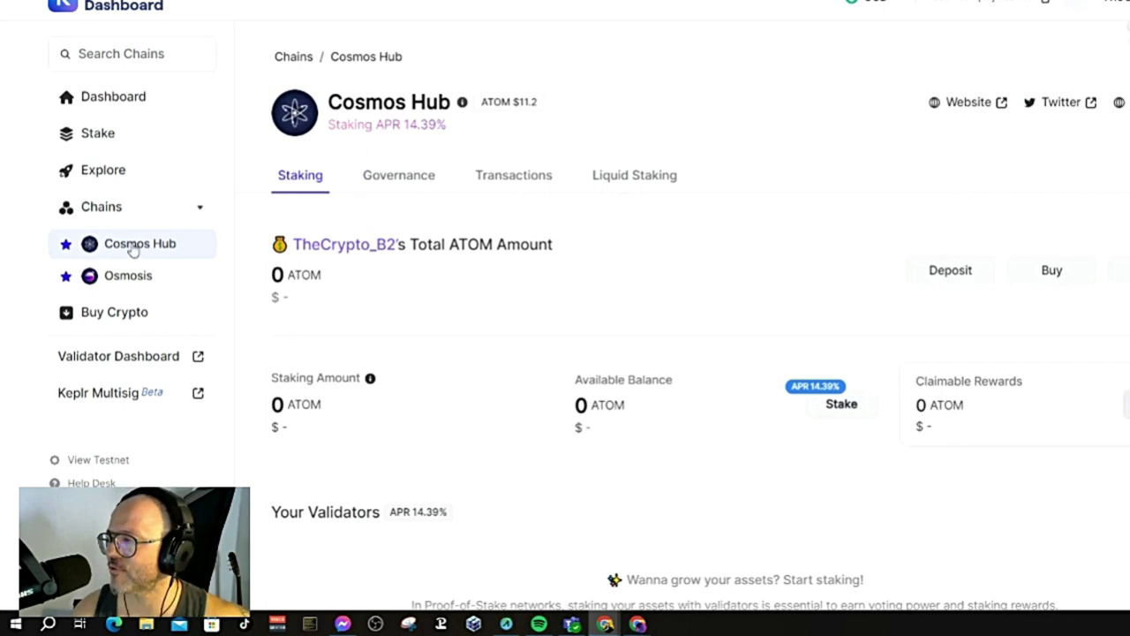
# Review the dashboard's list of all chains and open the Osmosis chain page
pyautogui.click(113, 211)
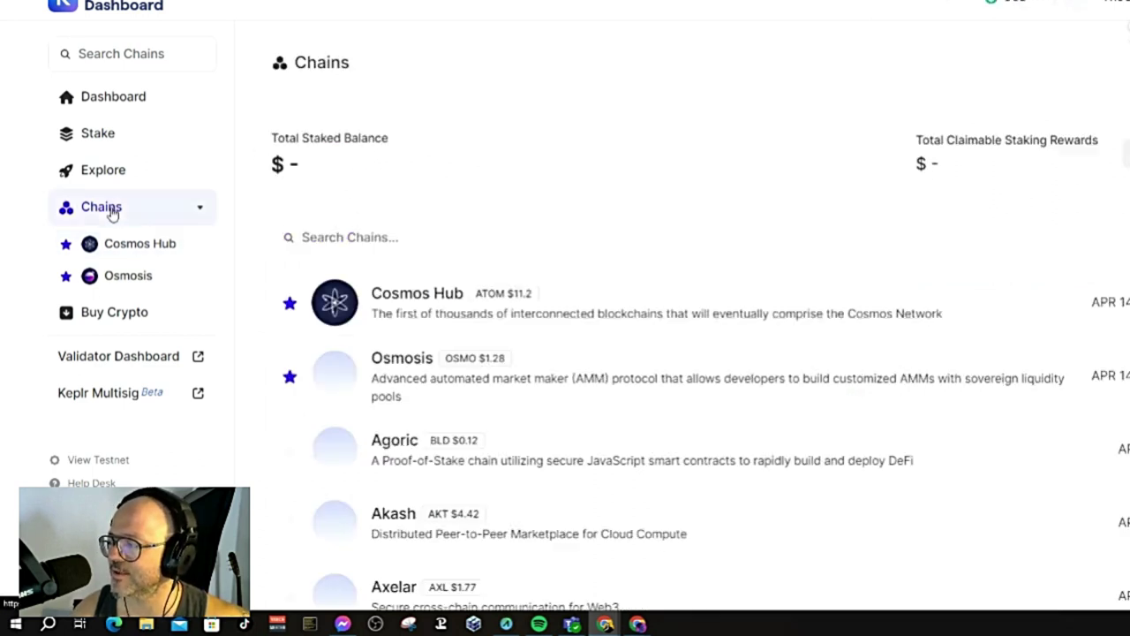
pyautogui.scroll(-1, 424, 406)
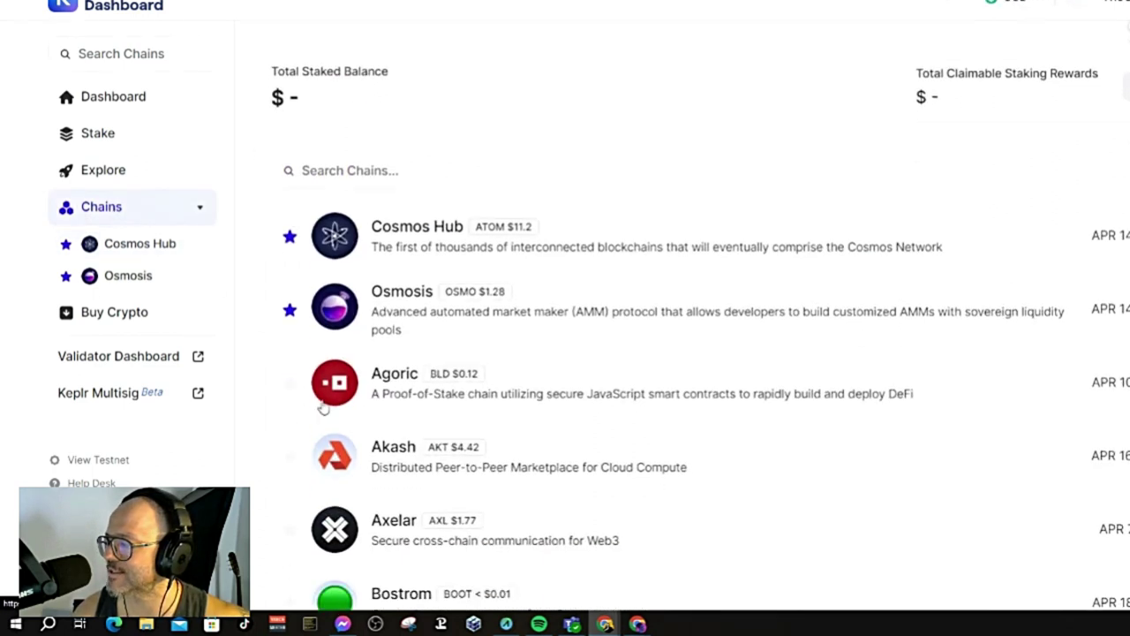
pyautogui.scroll(-5, 415, 415)
pyautogui.scroll(2, 375, 431)
pyautogui.scroll(4, 378, 427)
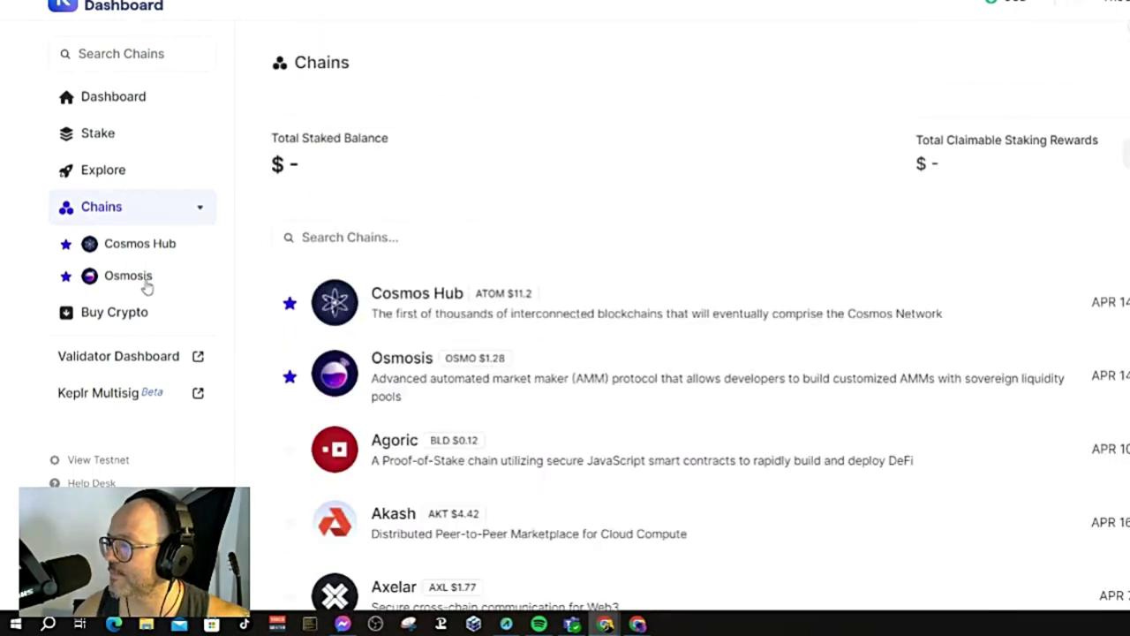
pyautogui.click(122, 283)
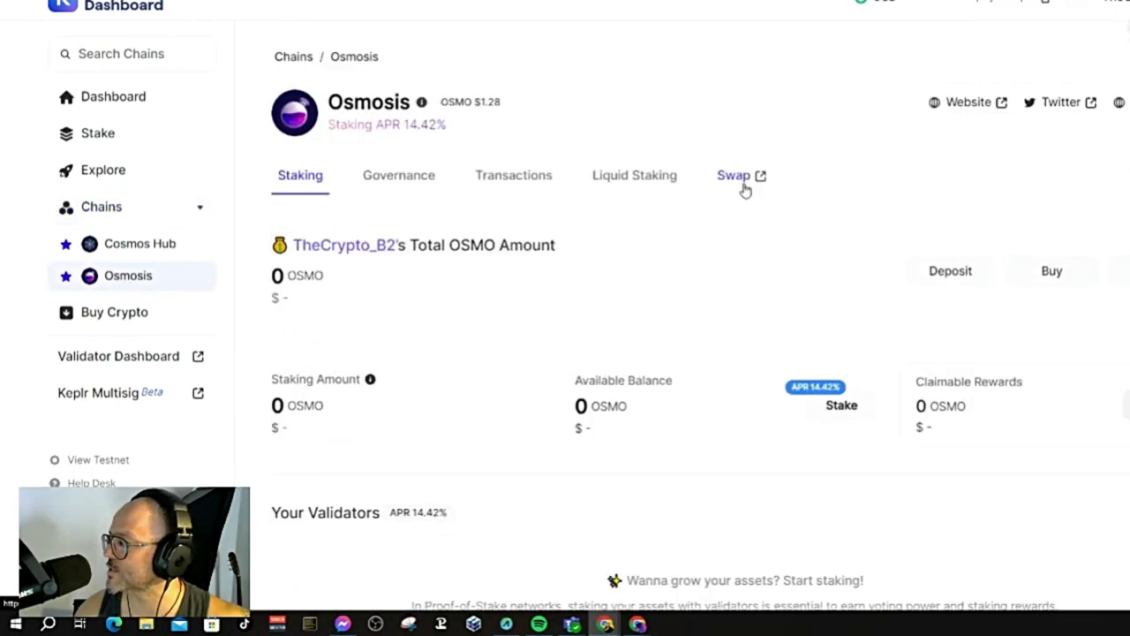